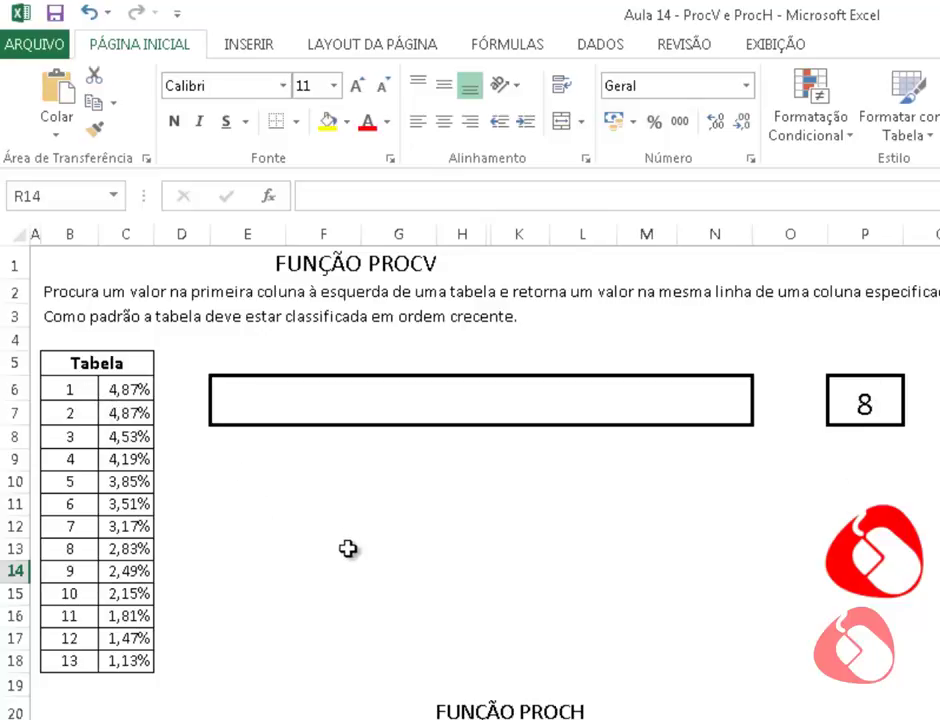
Step: Enter =PROCV(P6;B6:C18;2) in E6, returning 2,83% for 8, and check row 13
click(340, 399)
text(=)
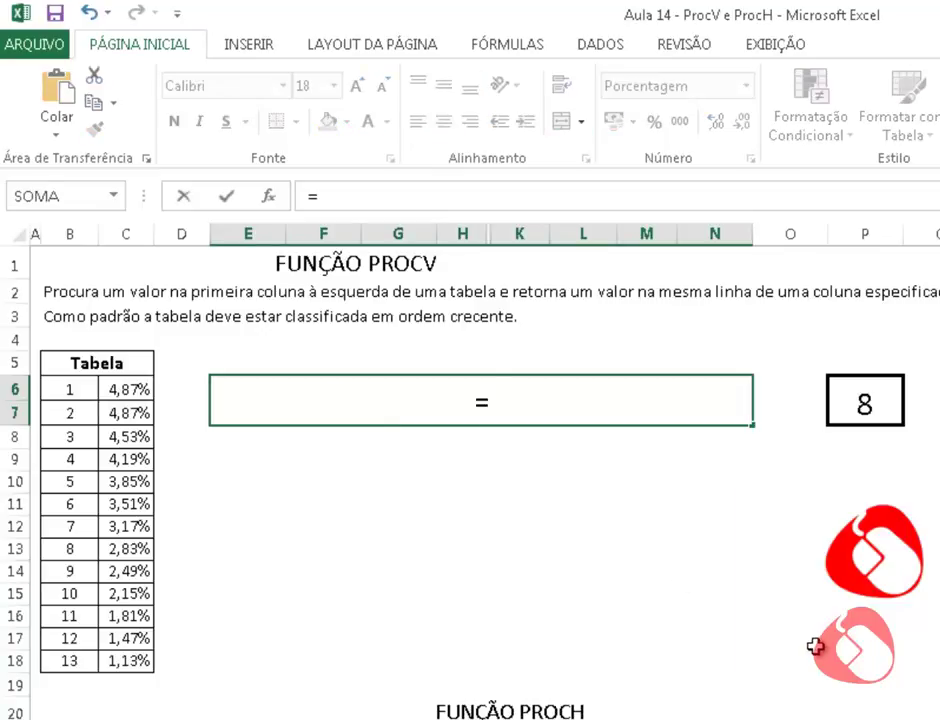
text(procv)
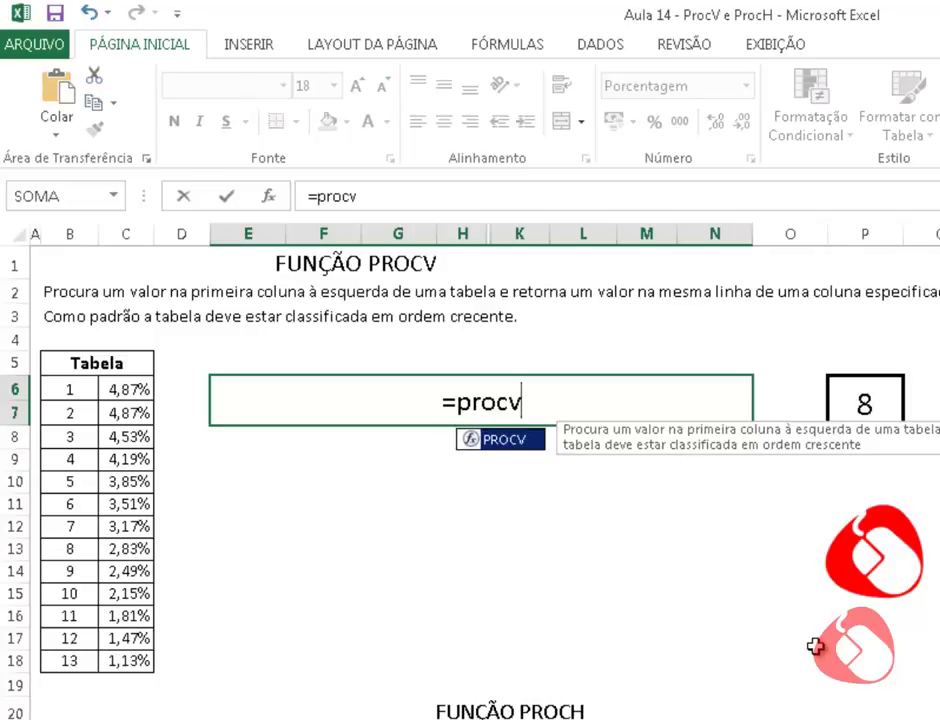
key(Tab)
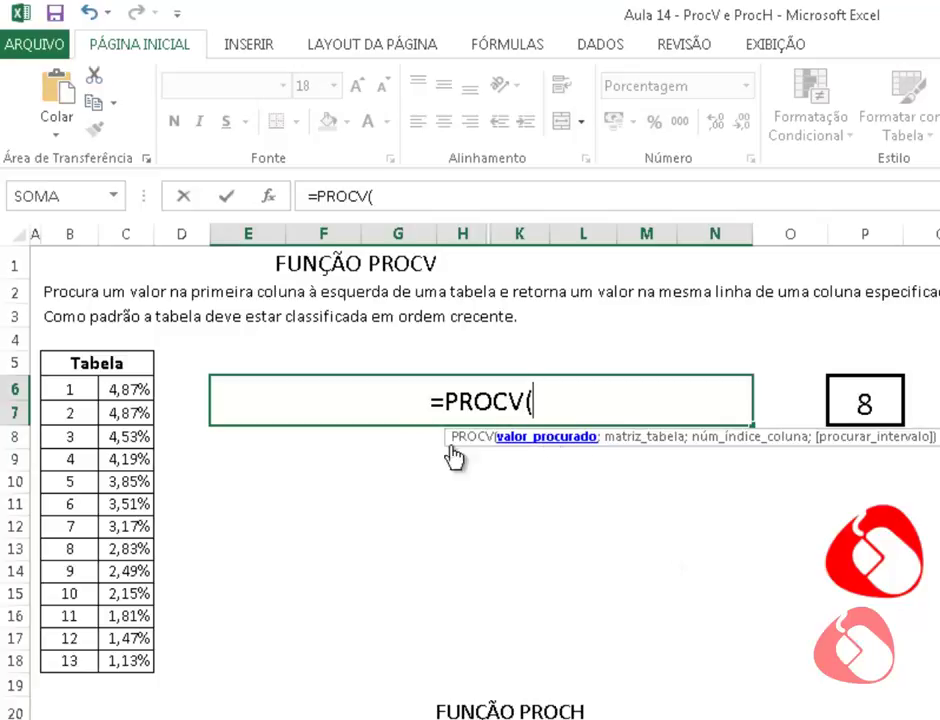
click(865, 404)
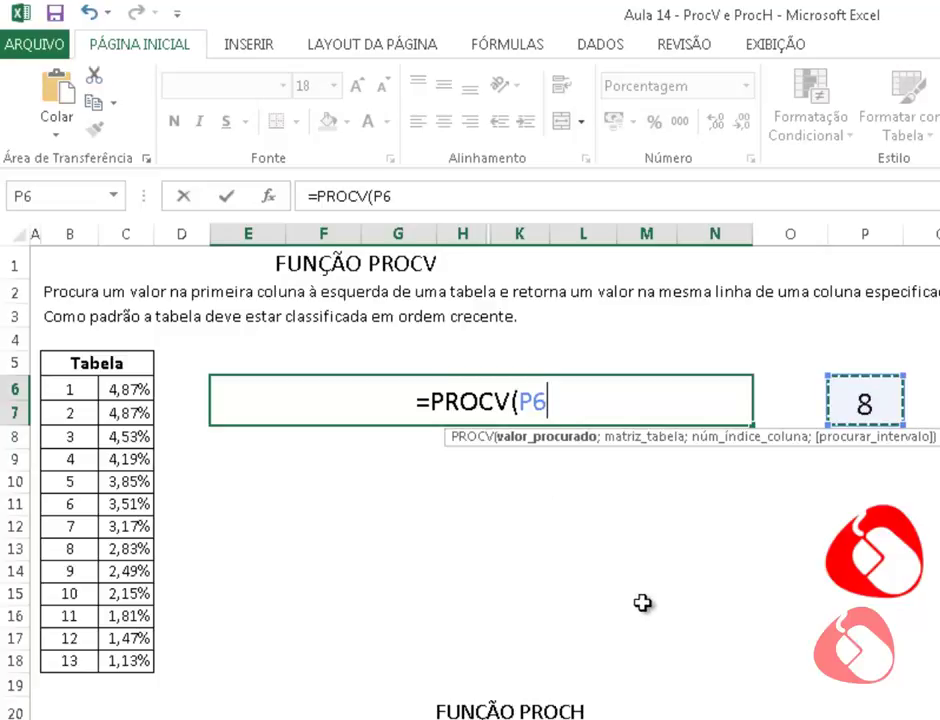
text(;)
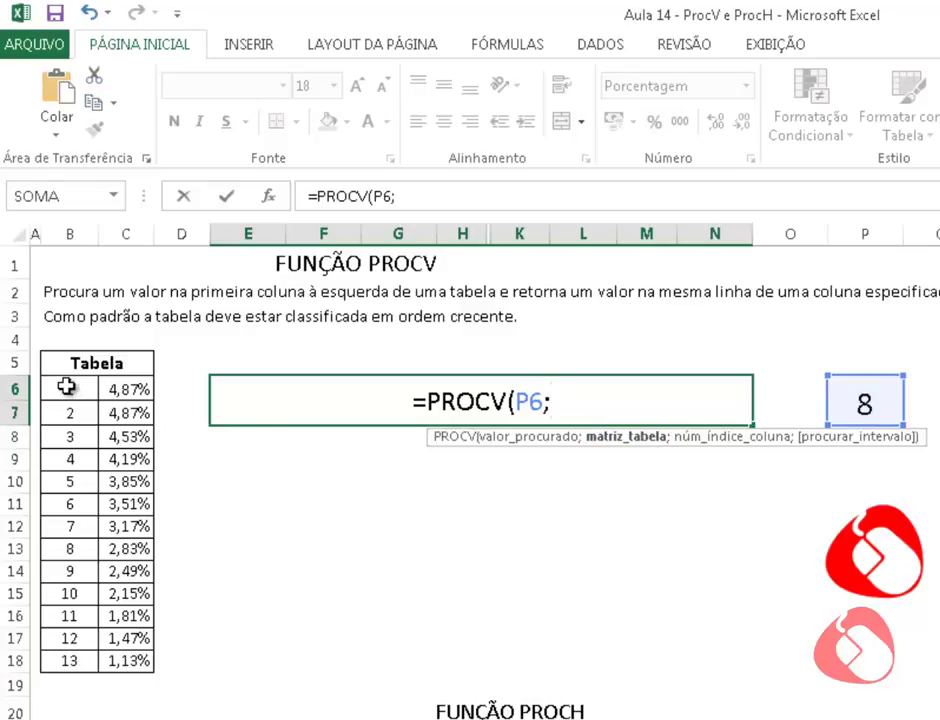
drag(66, 387, 131, 662)
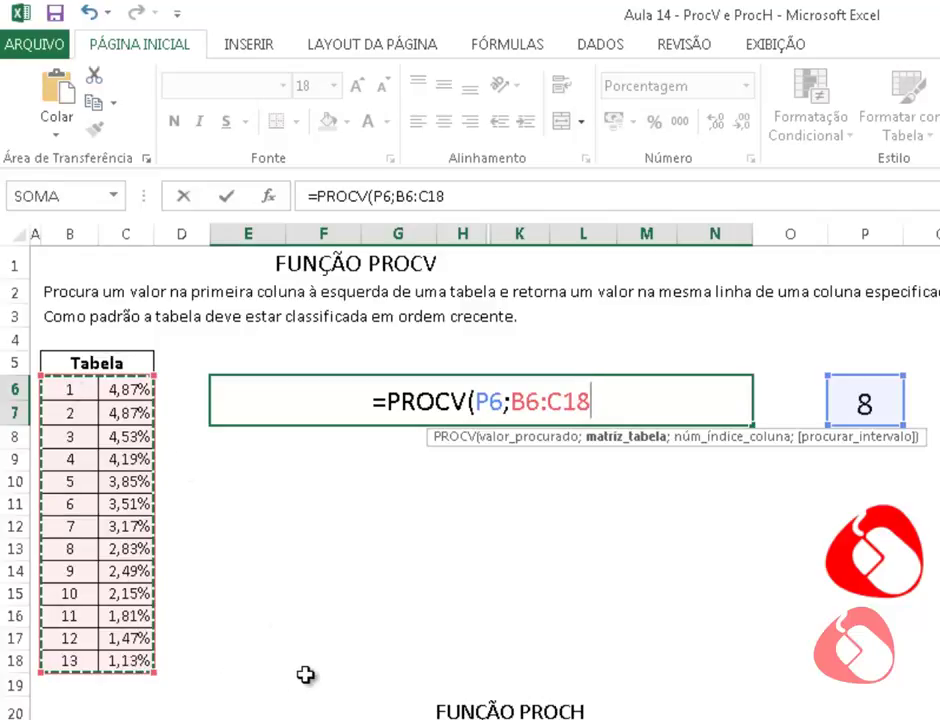
text(;)
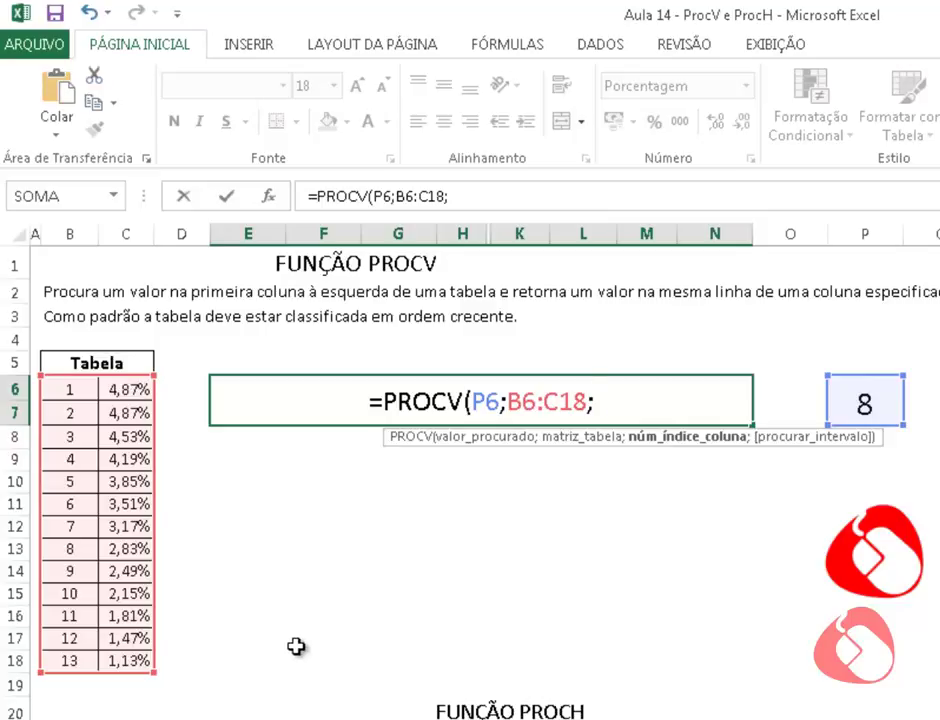
text(2)
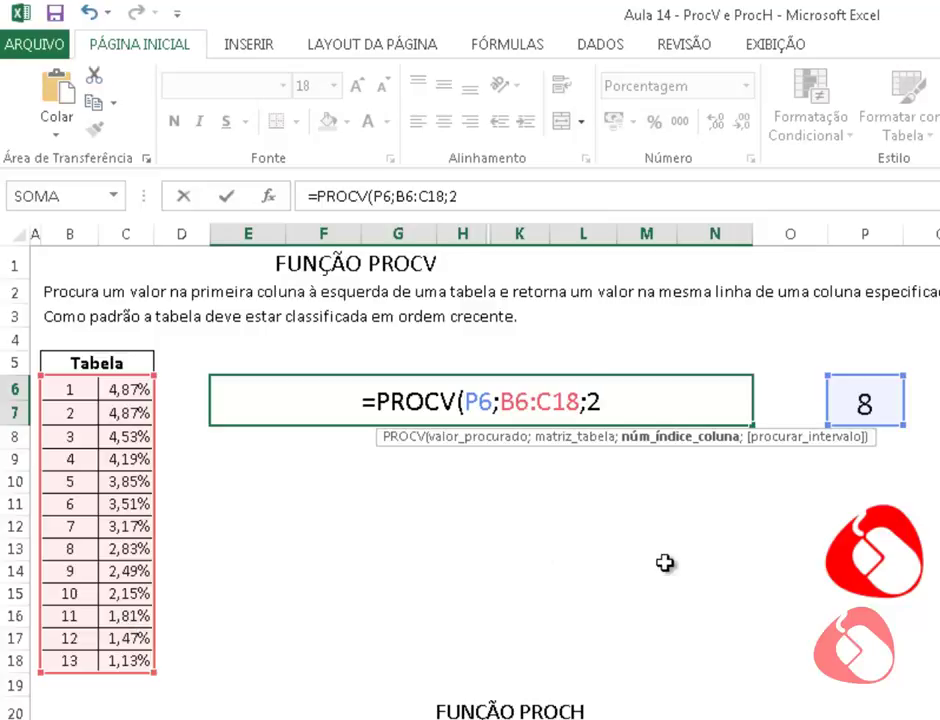
text())
key(Return)
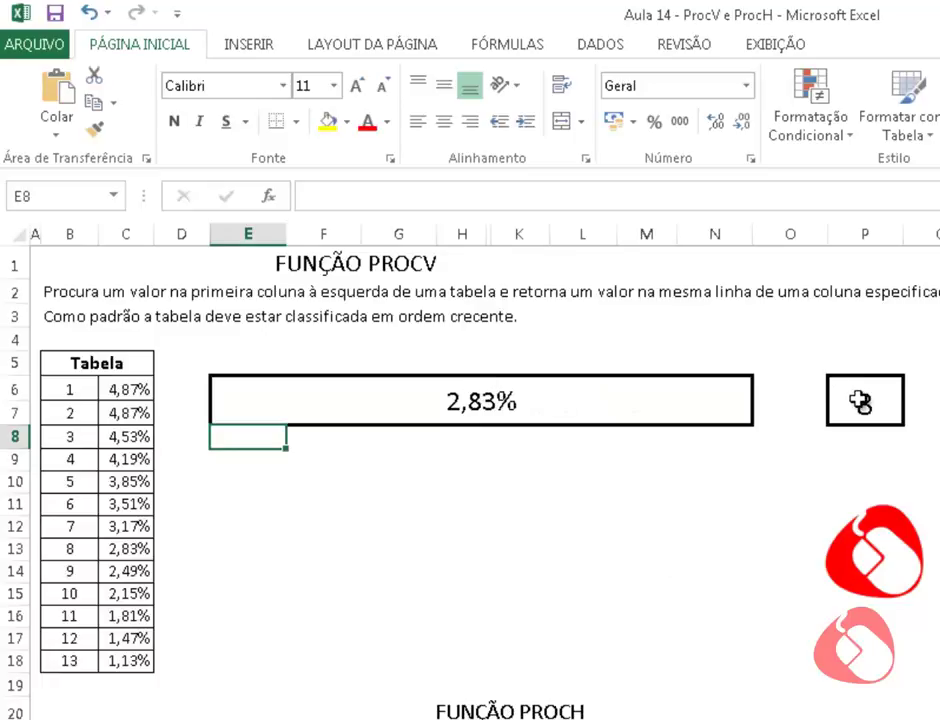
click(55, 548)
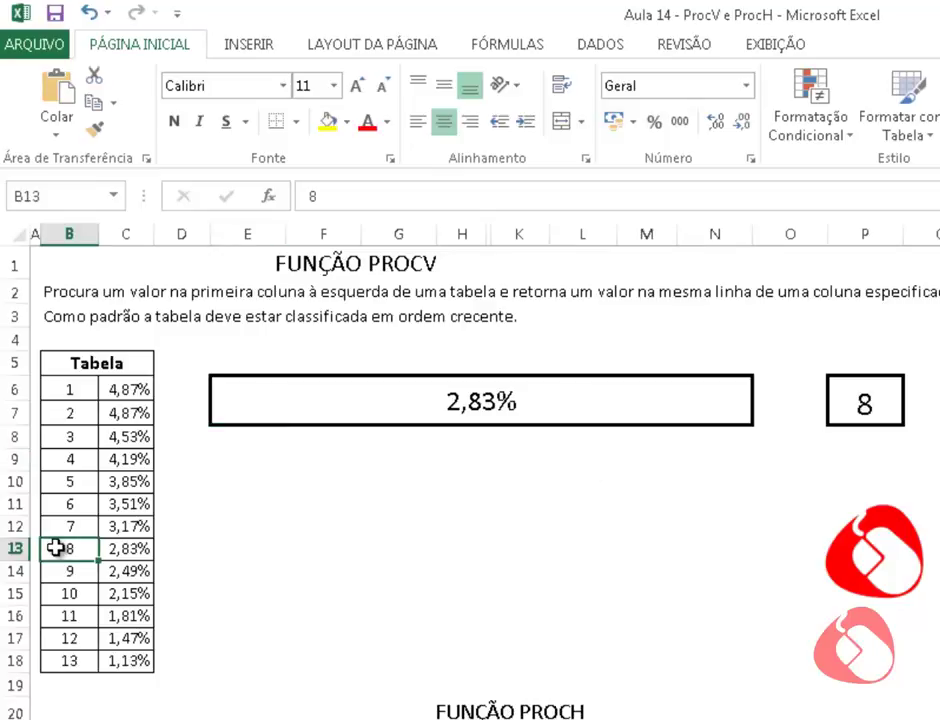
click(130, 548)
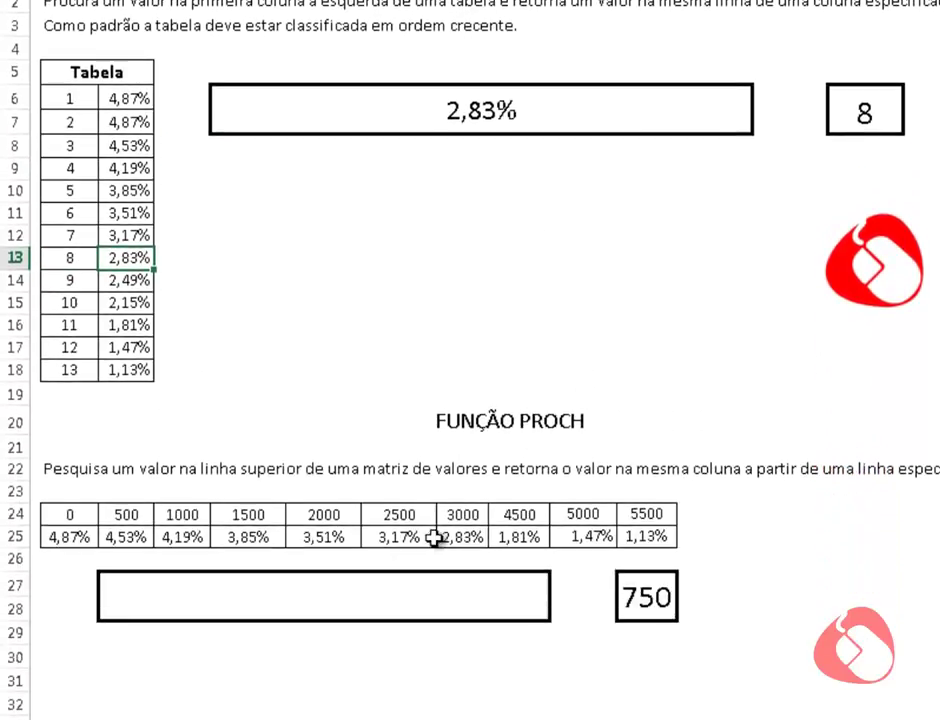
Step: Enter =PROCH(M27;B24:M25;2) in B27 to look up 750, returning 4,53%
click(399, 592)
text(=)
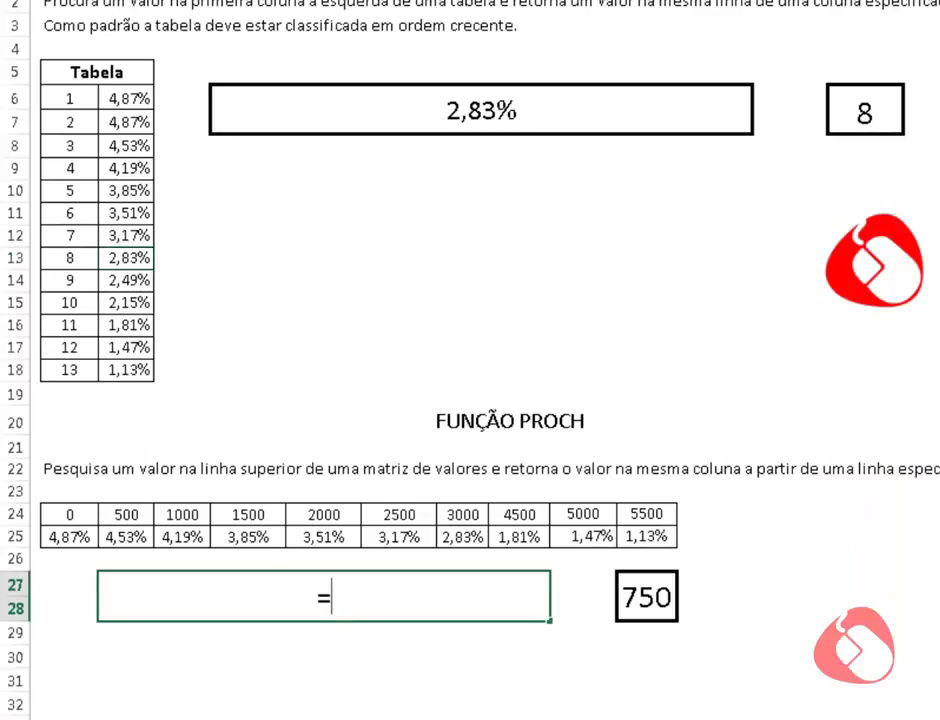
text(pro)
key(BackSpace)
text(roc)
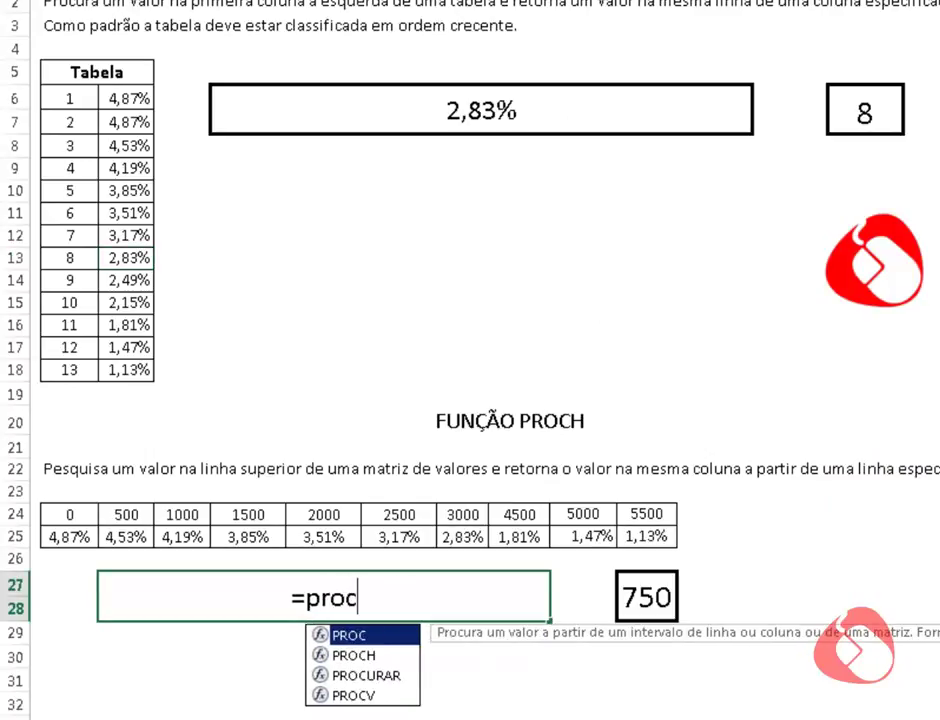
key(Down)
key(Tab)
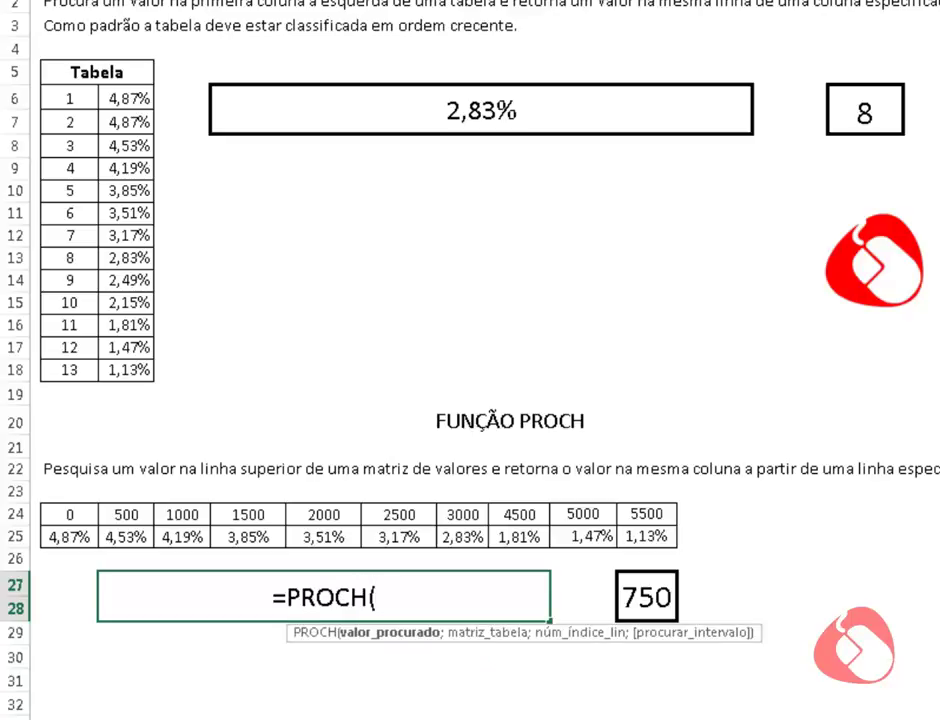
click(645, 597)
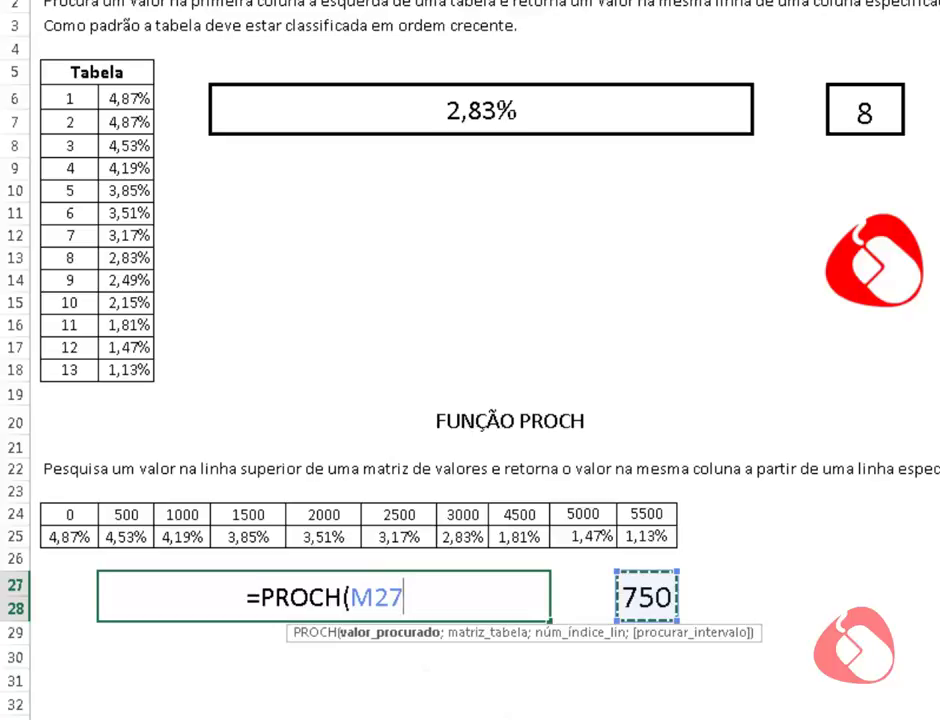
text(;)
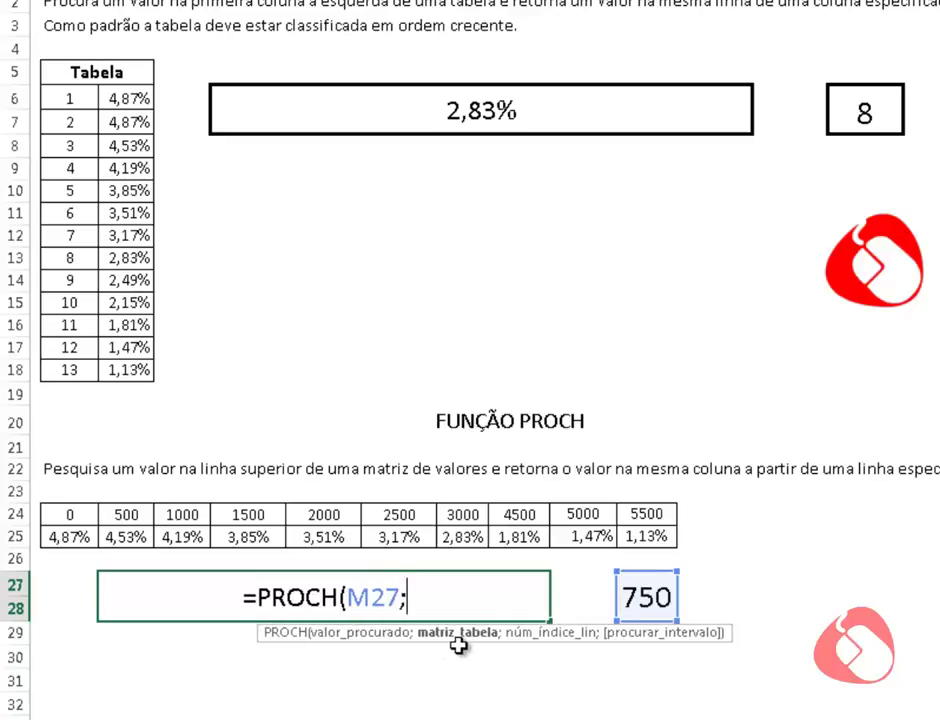
drag(72, 513, 640, 536)
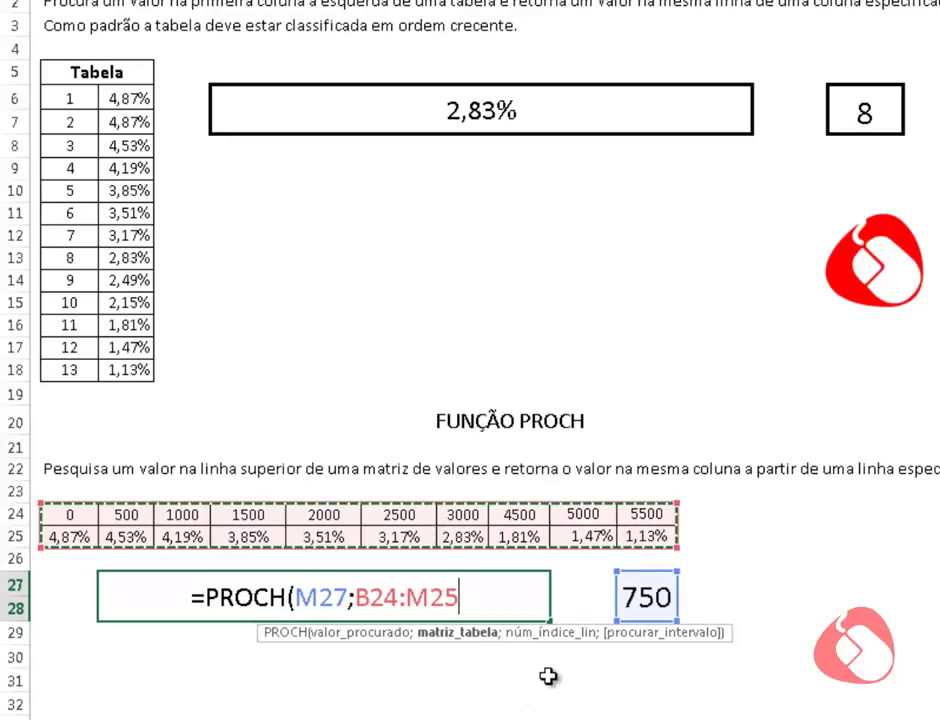
text(;)
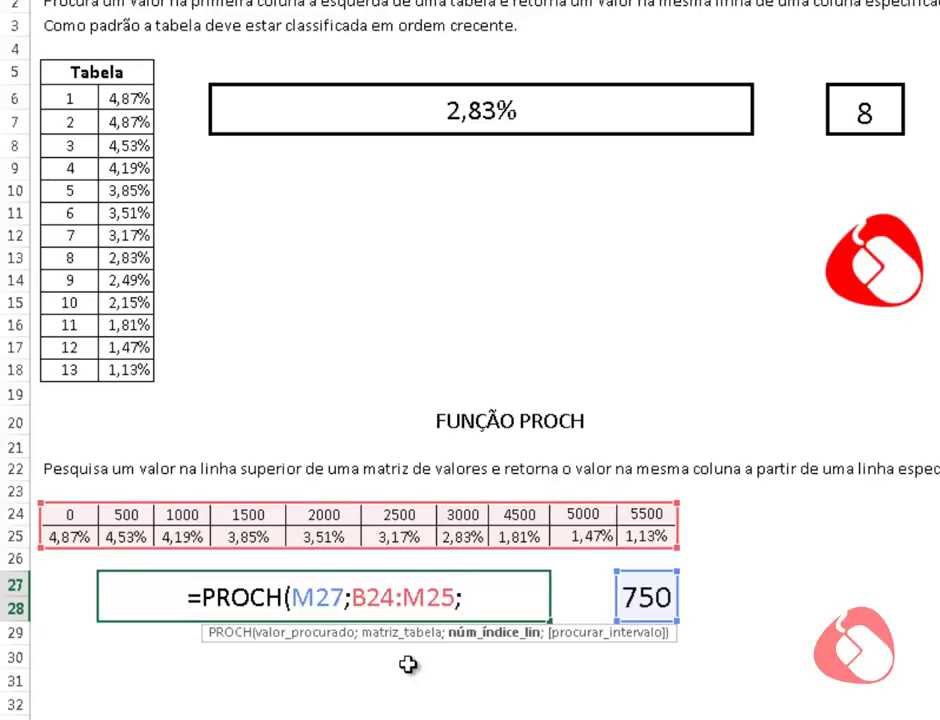
text(2)
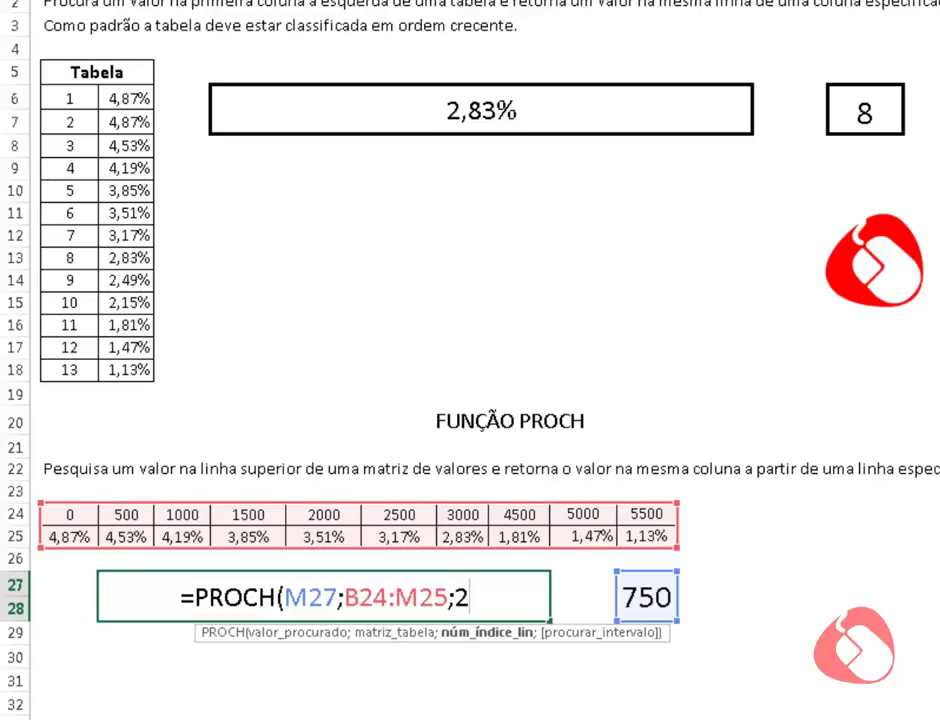
text())
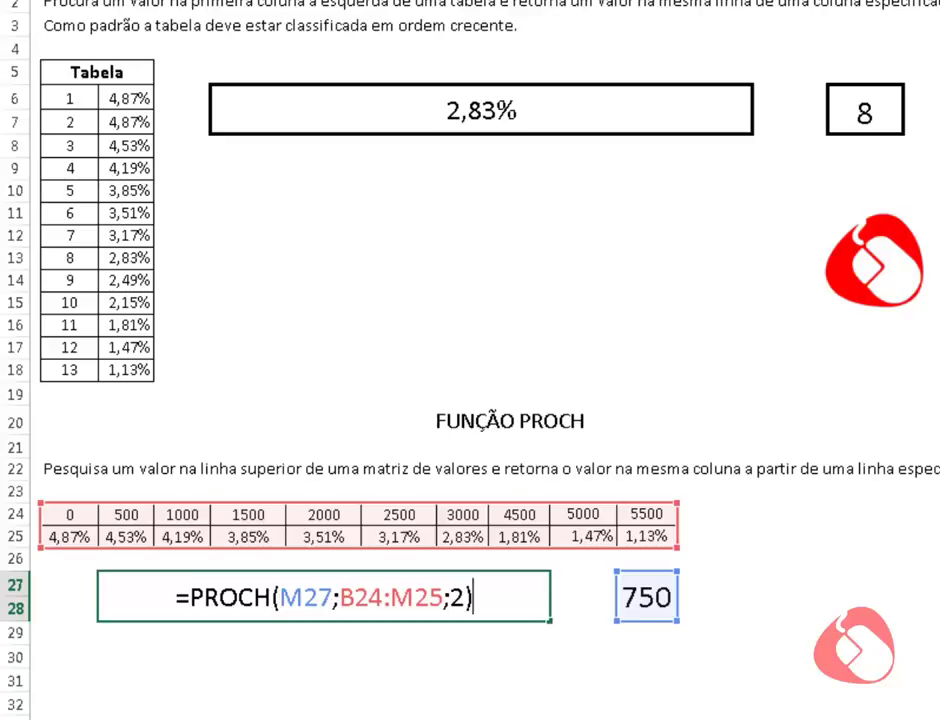
key(Return)
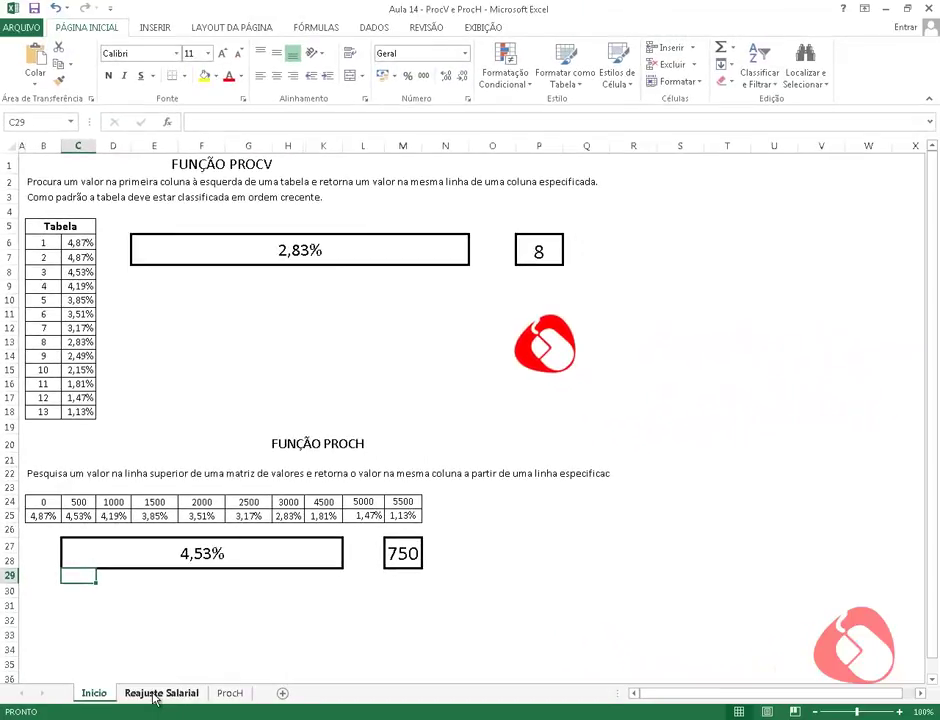
Step: Switch to the Reajuste Salarial sheet and select D5 under Reajuste (%)
click(155, 695)
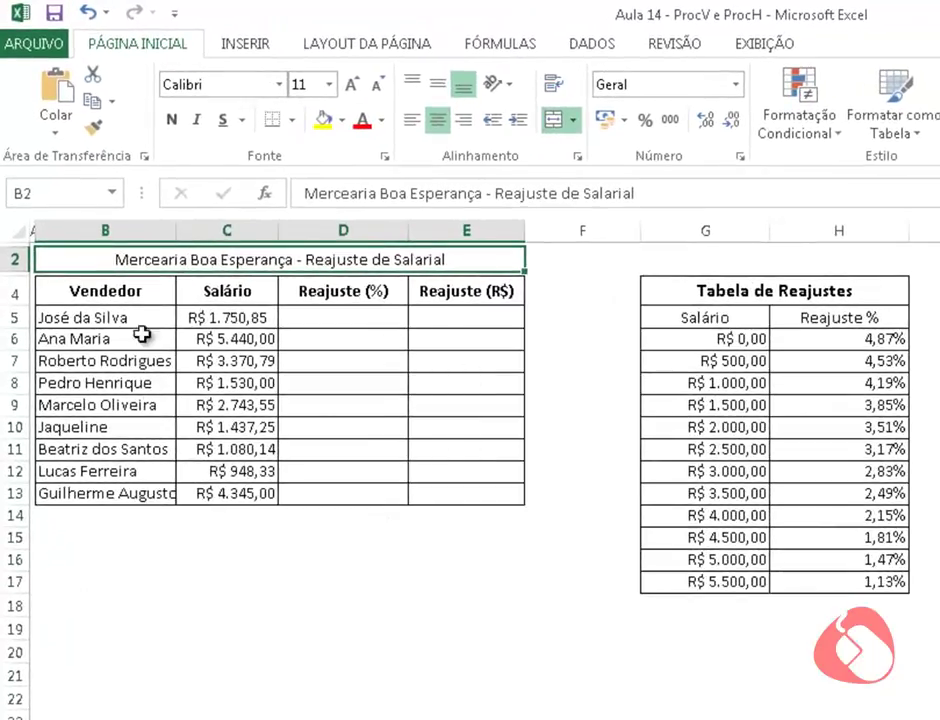
click(331, 318)
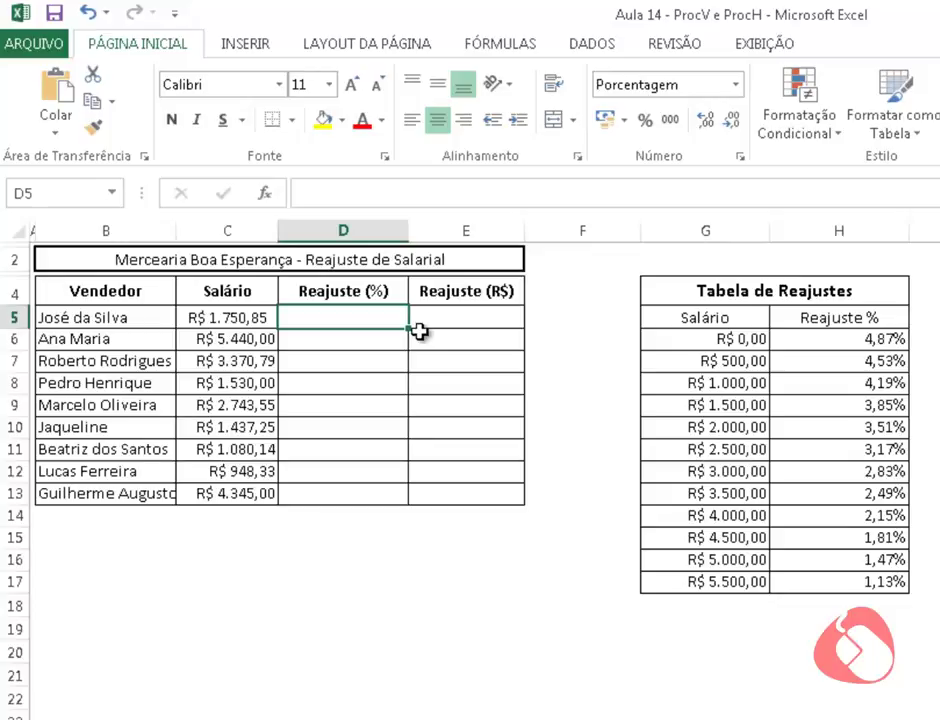
Step: Enter =PROCV(C5;G6:H17;2) in D5, returning 3,85% for the 1.750,85 salary
text(=proc)
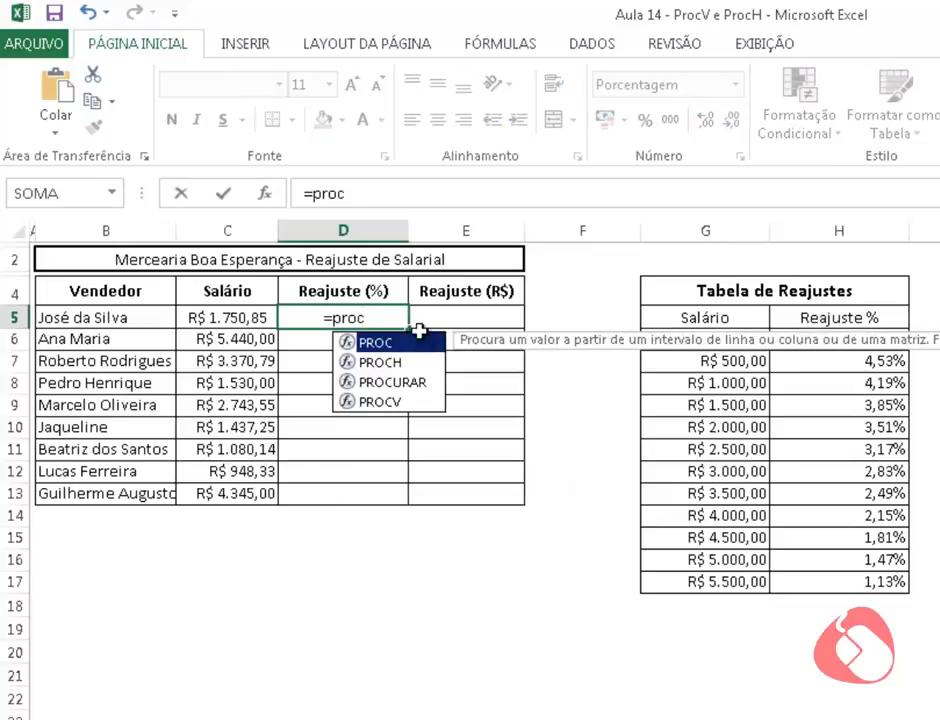
text(v)
key(Tab)
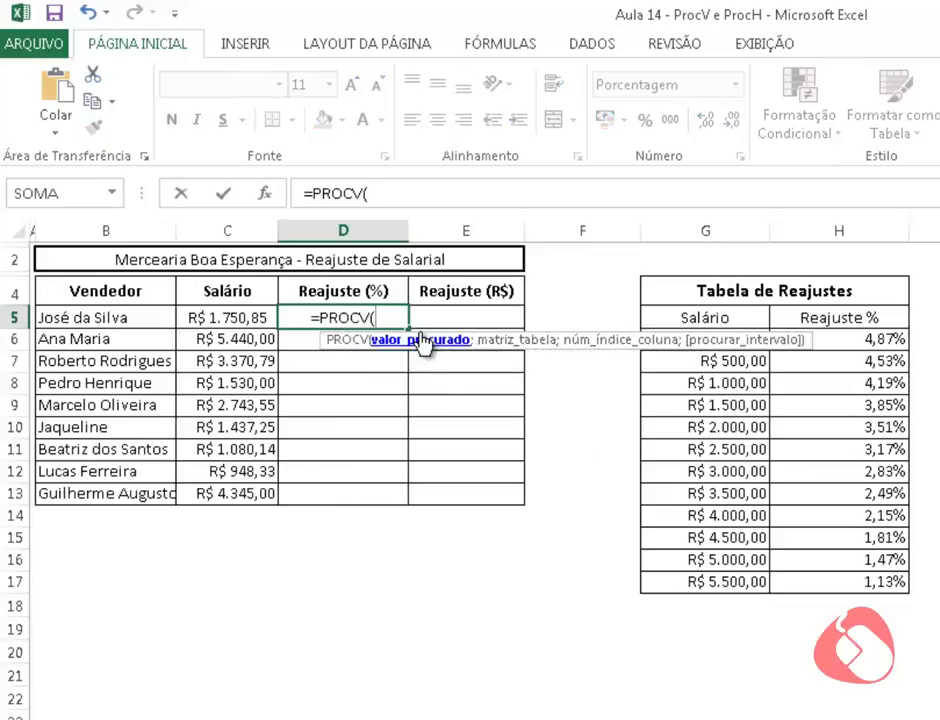
click(214, 313)
text(;)
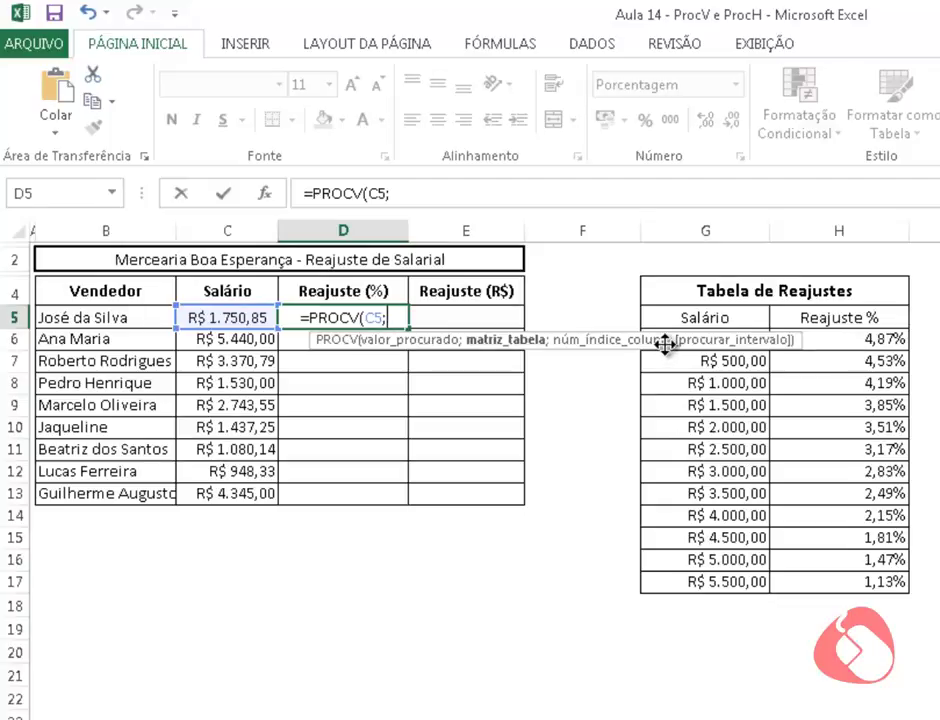
mouse_move(665, 335)
mouse_down()
mouse_move(678, 341)
mouse_move(659, 401)
mouse_up()
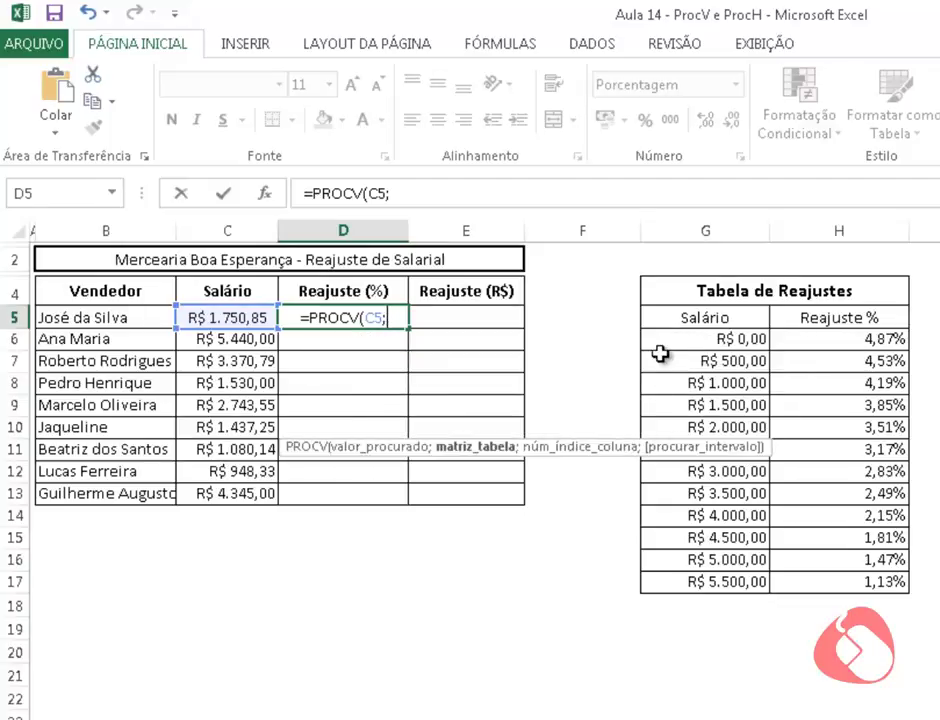
click(690, 339)
drag(733, 361, 866, 572)
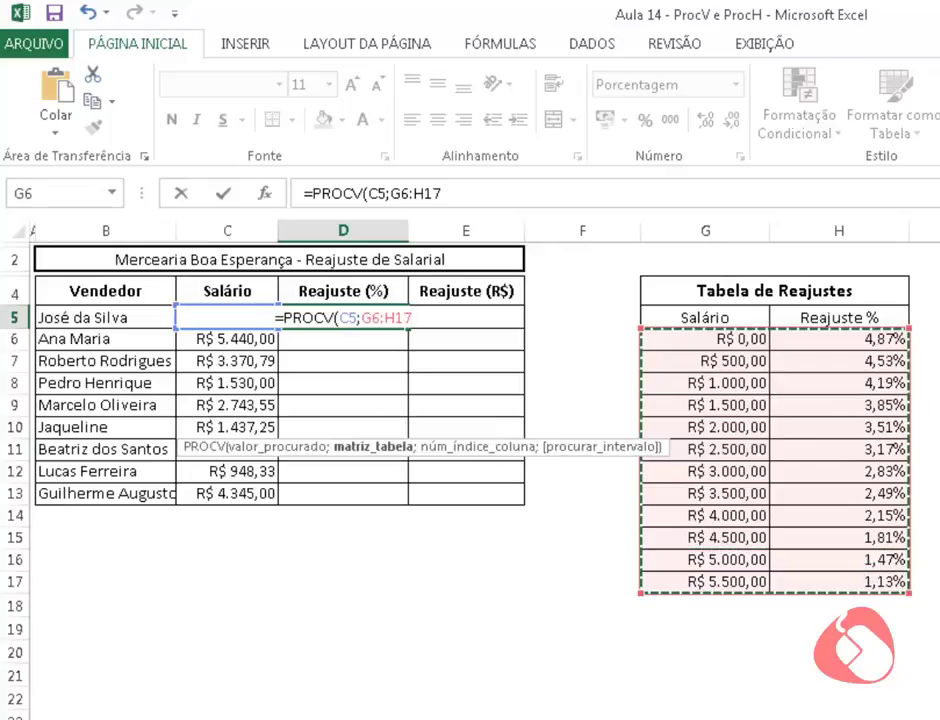
text(;)
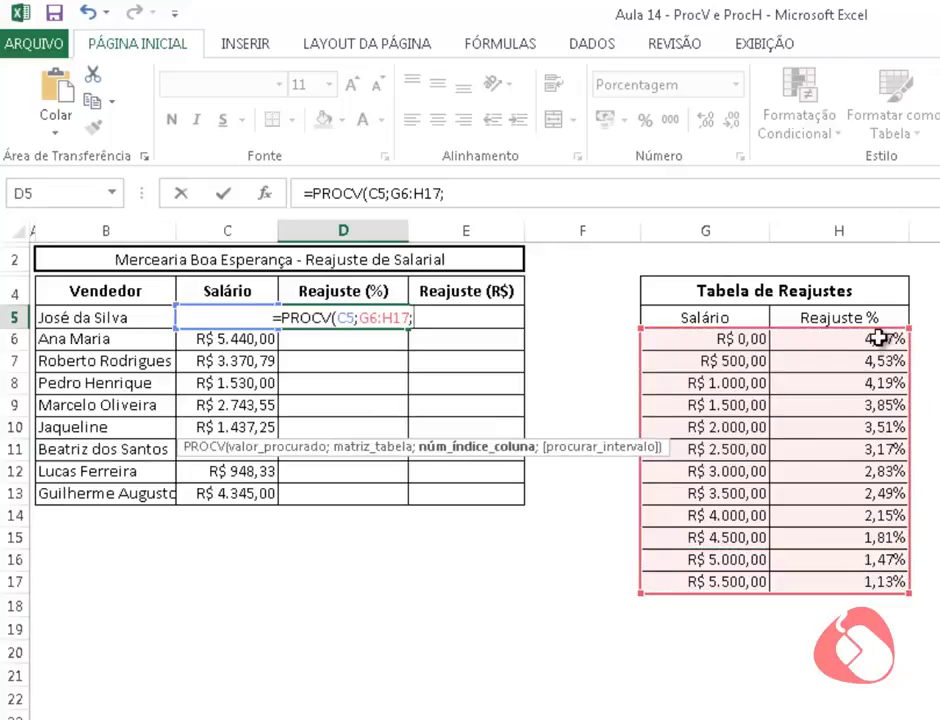
text(2)
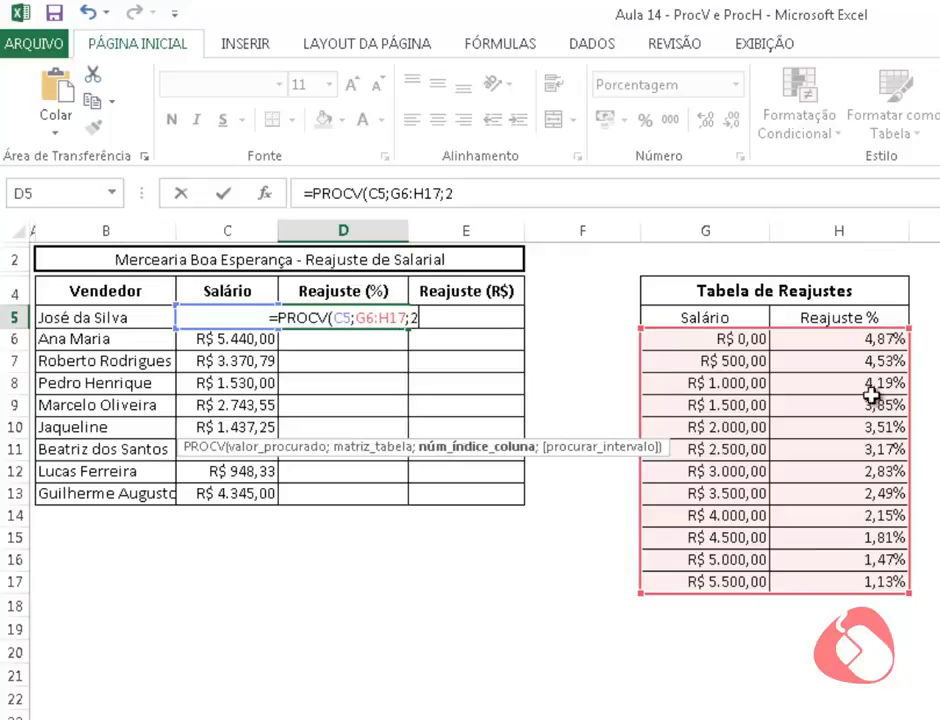
text())
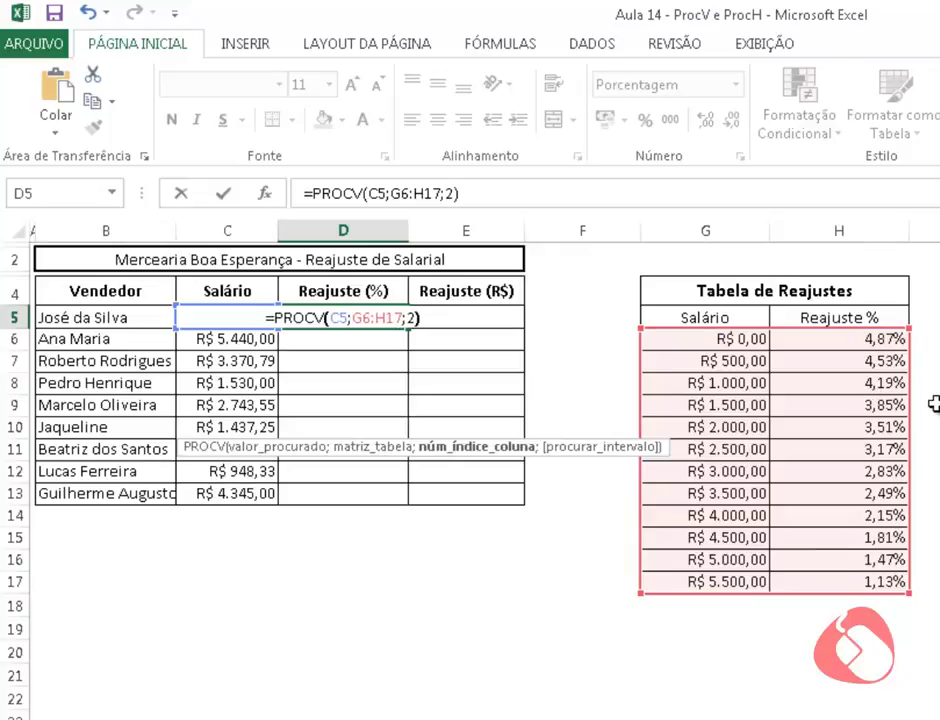
key(Return)
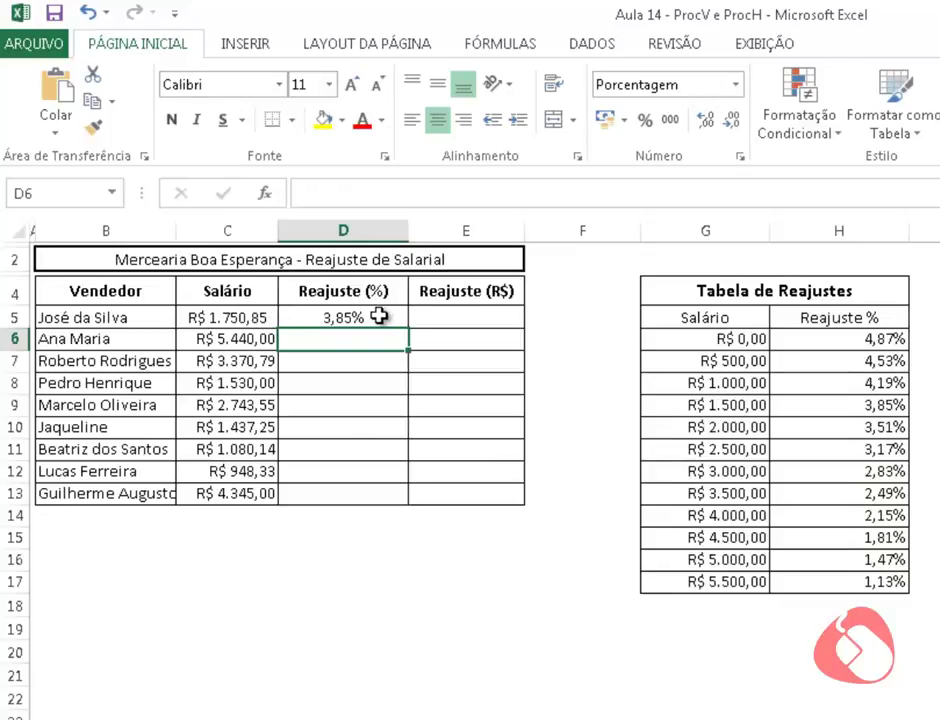
Step: Fill the D5 lookup formula down to D13, leaving #N/D in rows 10–12
click(379, 313)
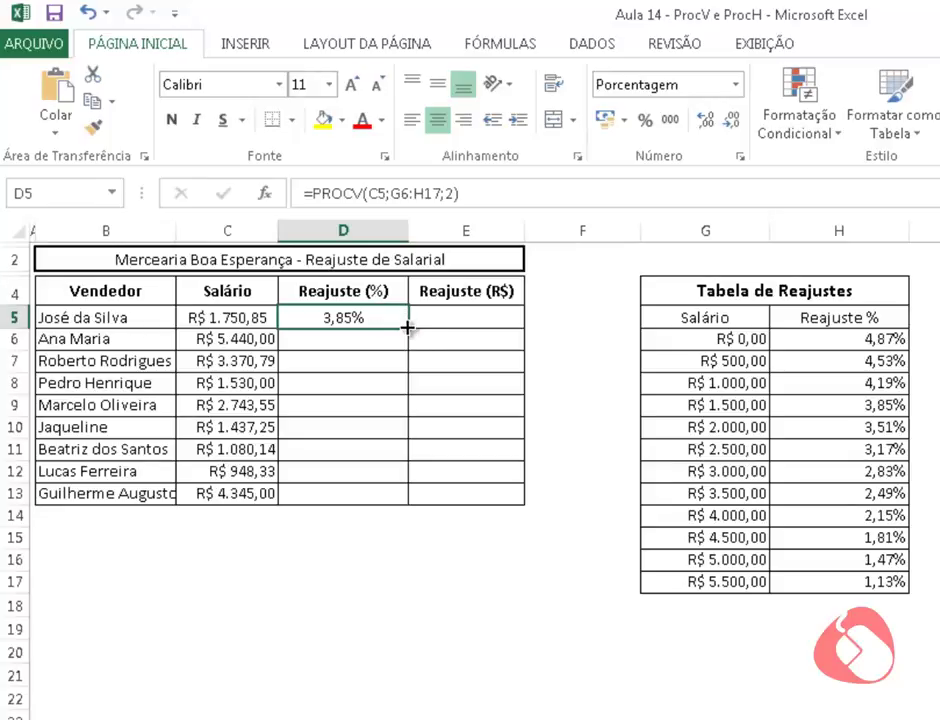
drag(407, 327, 407, 495)
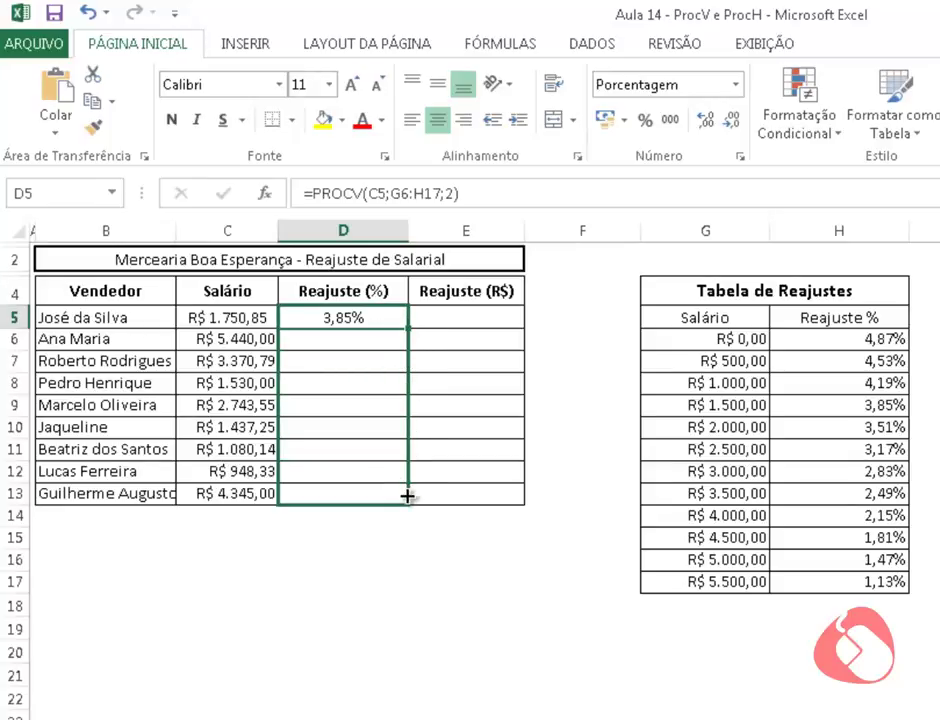
drag(407, 495, 407, 495)
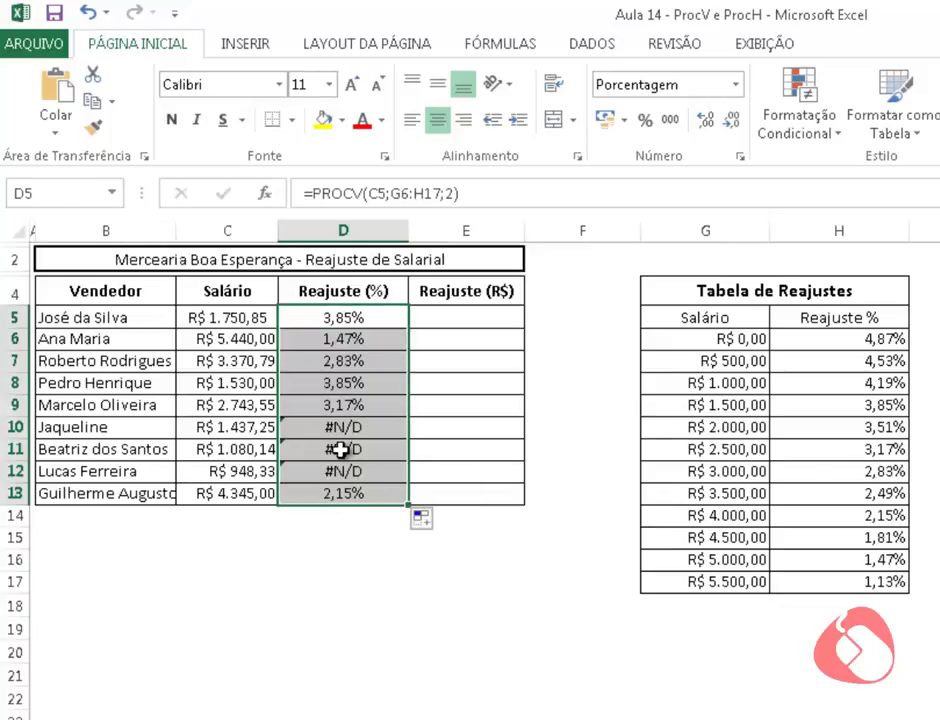
Step: Undo the fill and make D5's table range absolute as $G$6:$H$17
key(ctrl+z)
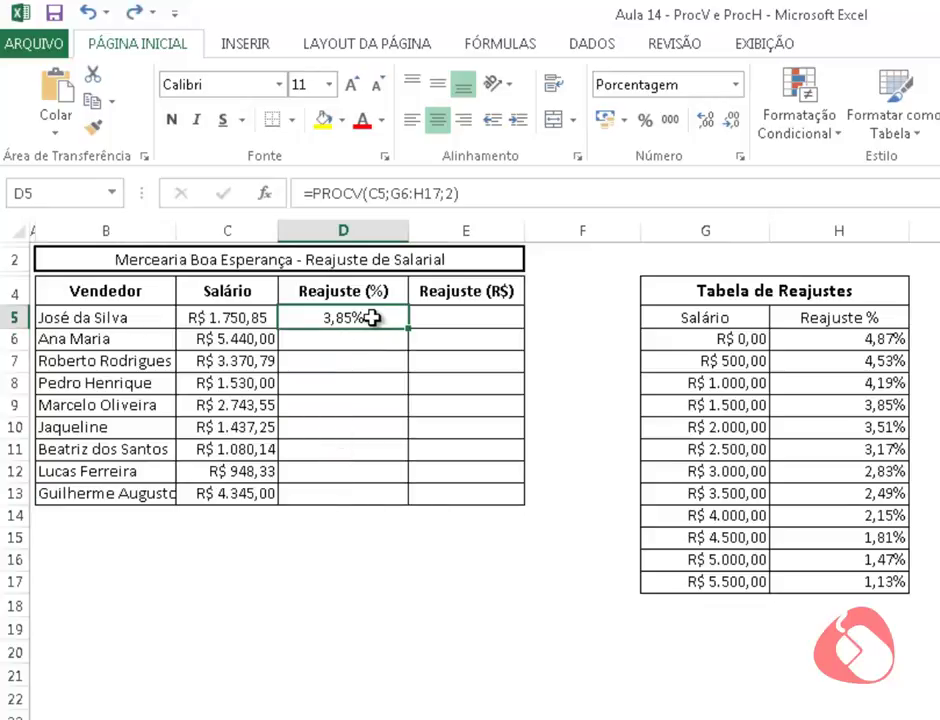
double_click(371, 318)
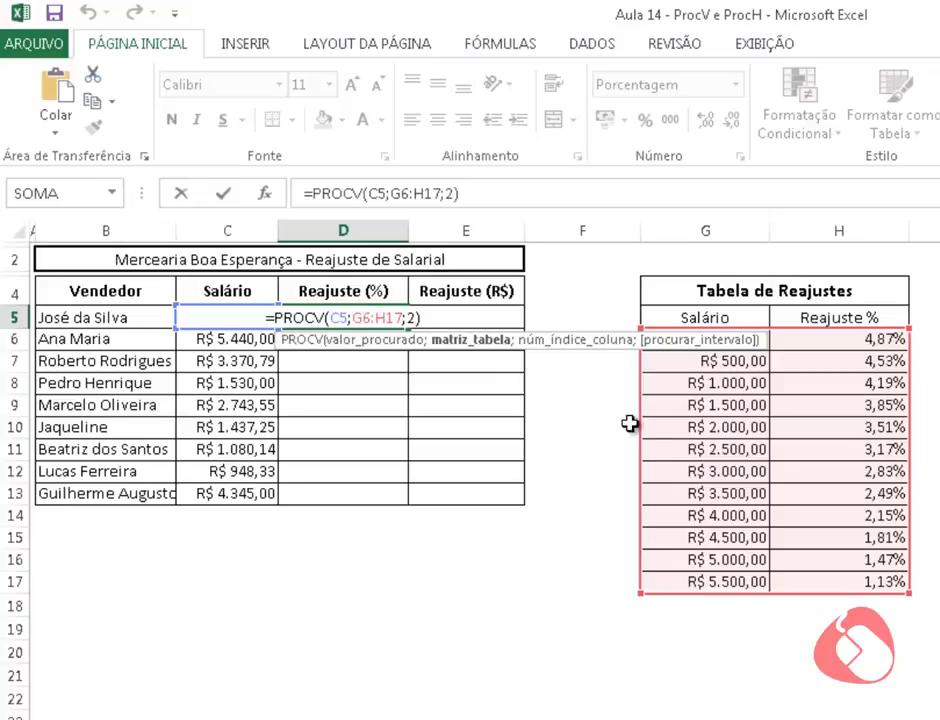
drag(353, 318, 403, 318)
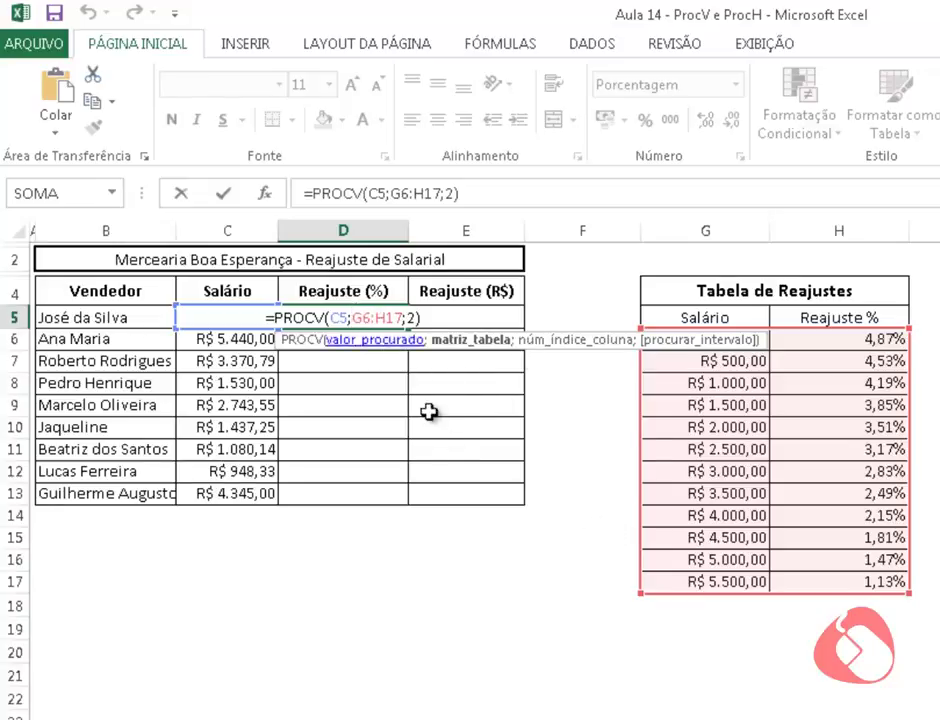
key(F4)
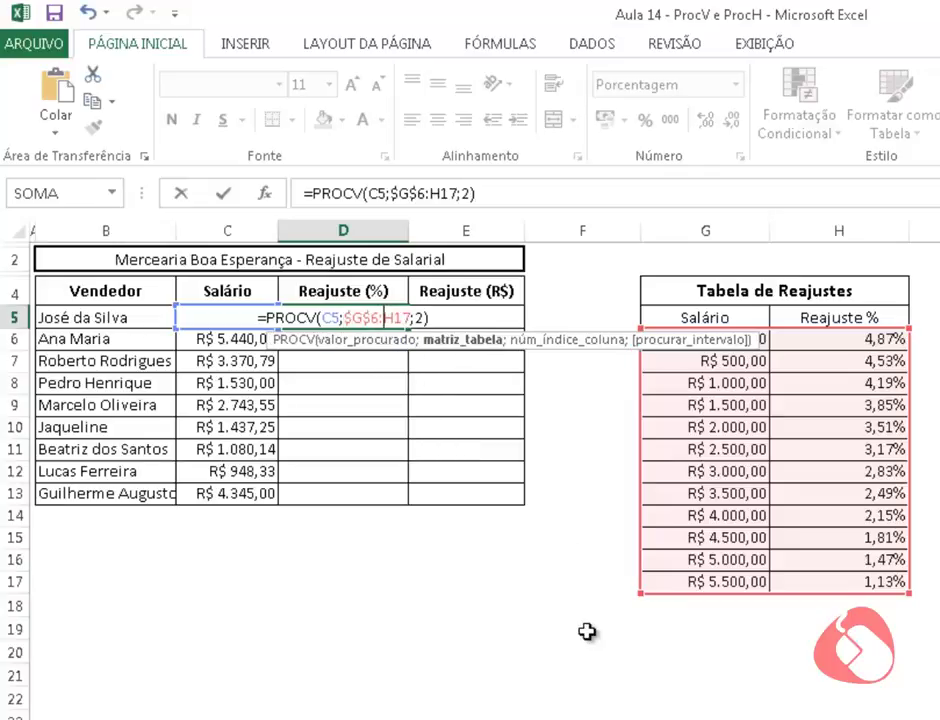
key(F4)
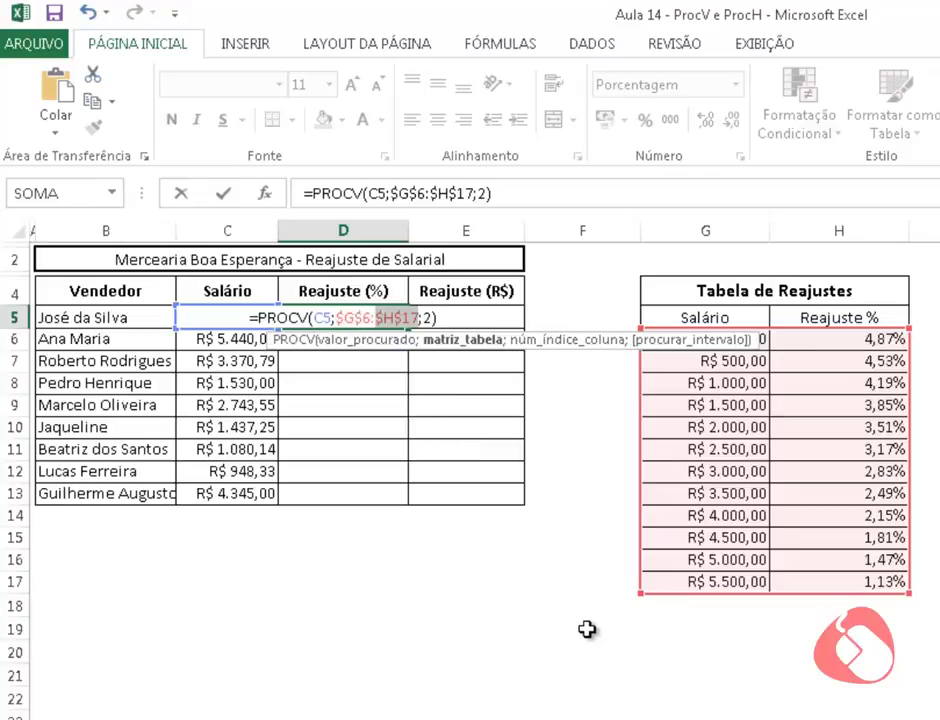
key(Return)
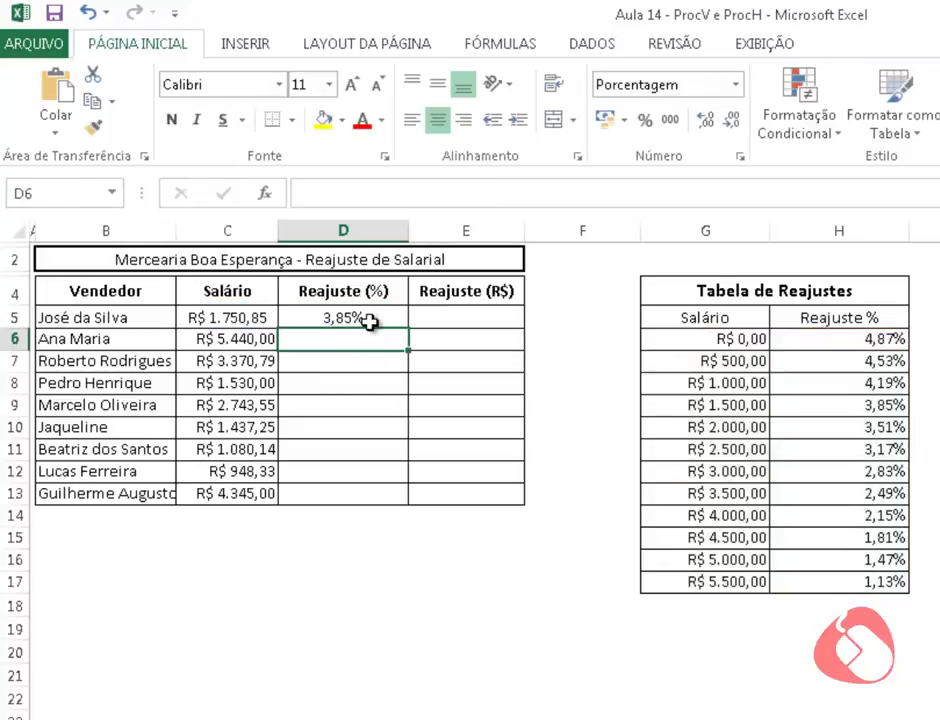
Step: Fill the corrected D5 formula down to D13 so every seller gets a rate
click(370, 318)
drag(409, 326, 410, 503)
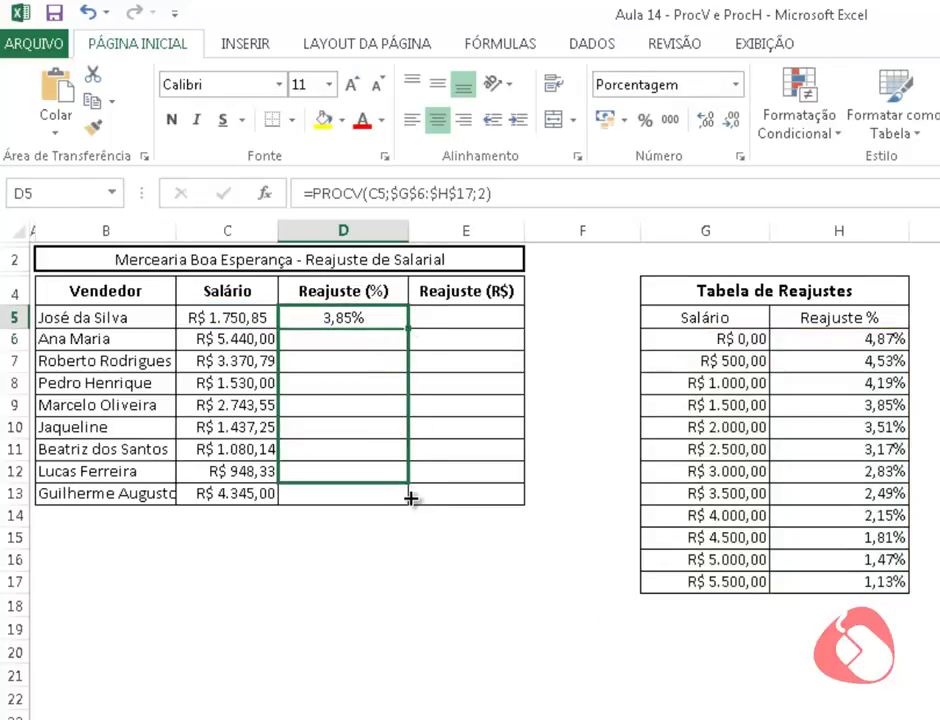
click(471, 318)
Step: Enter =C5*D5 in E5 and fill it down to E13, giving R$ 42,96 to R$ 93,42
text(=)
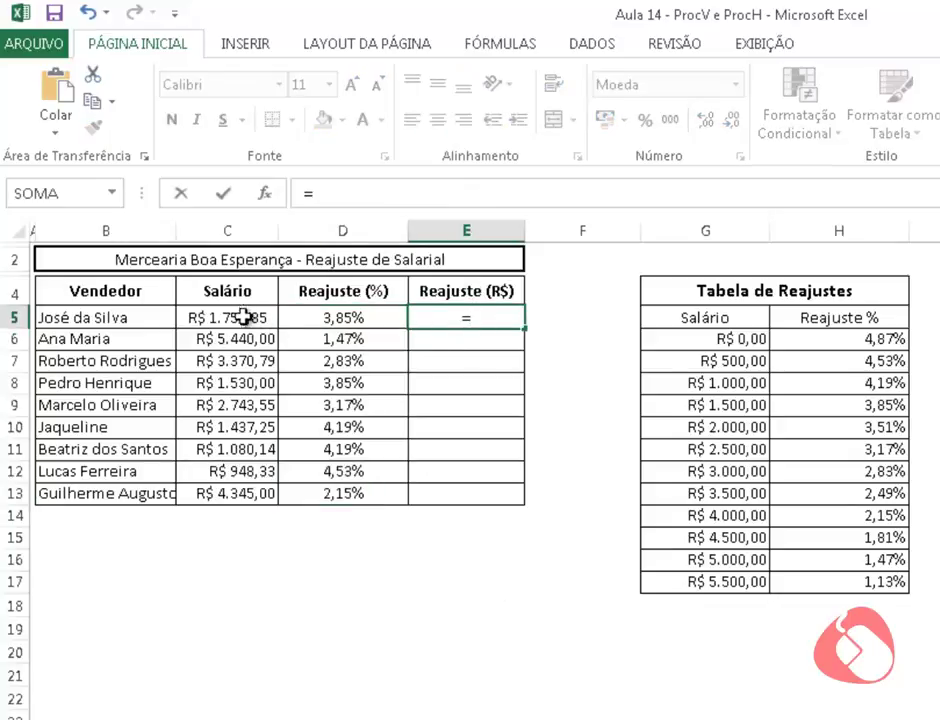
click(247, 316)
text(*)
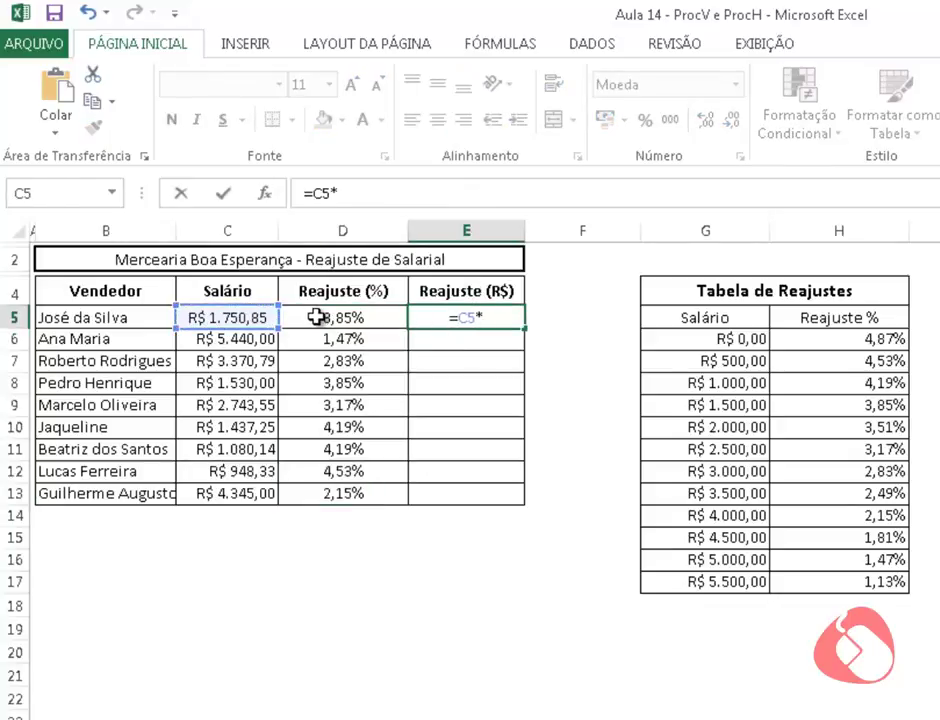
click(345, 320)
key(Return)
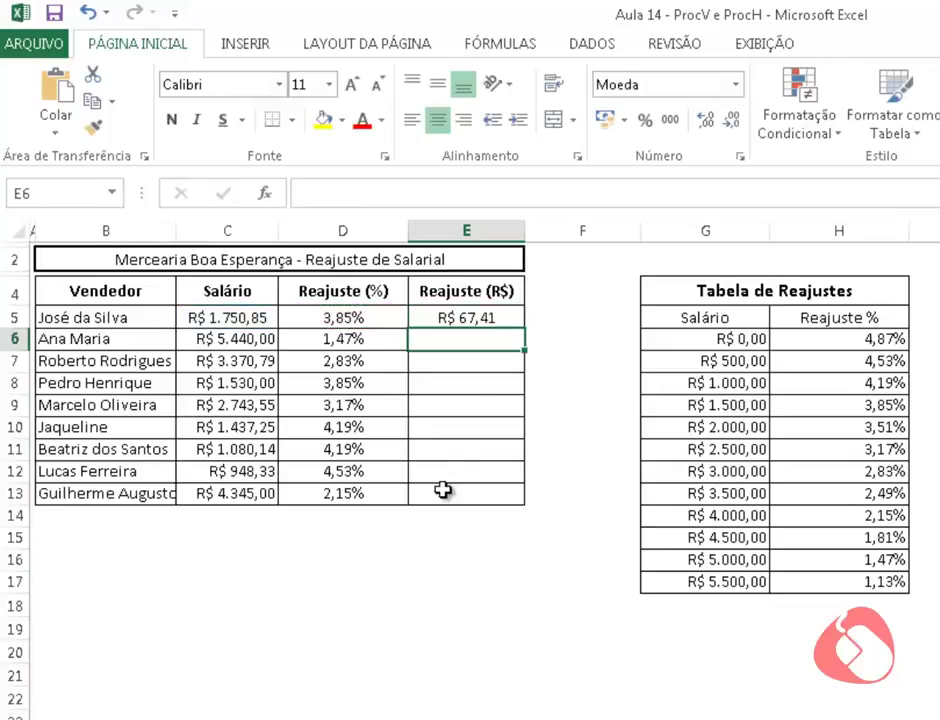
click(510, 318)
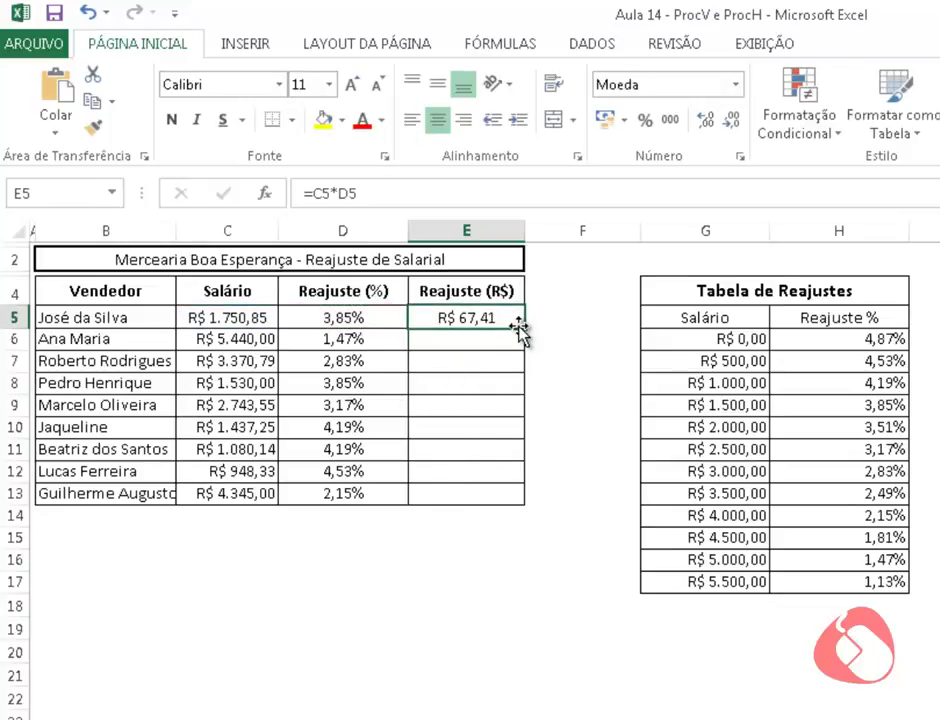
drag(524, 330, 521, 500)
click(543, 700)
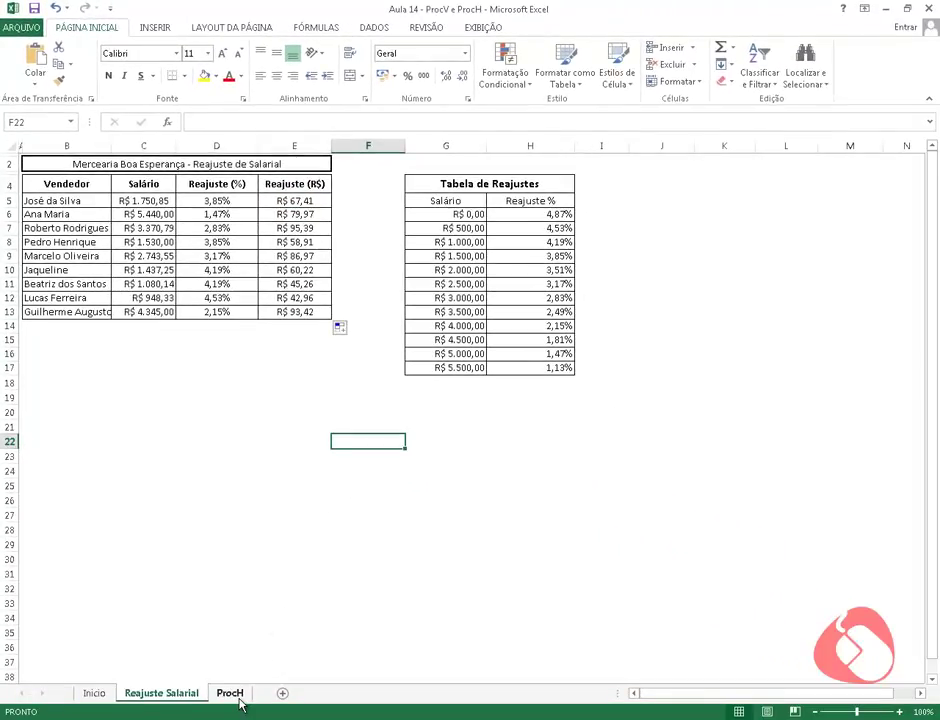
Step: On the ProcH sheet, enter =PROCH(C5;G5:R6;2) in D5 (3,85%) and copy it down
click(232, 694)
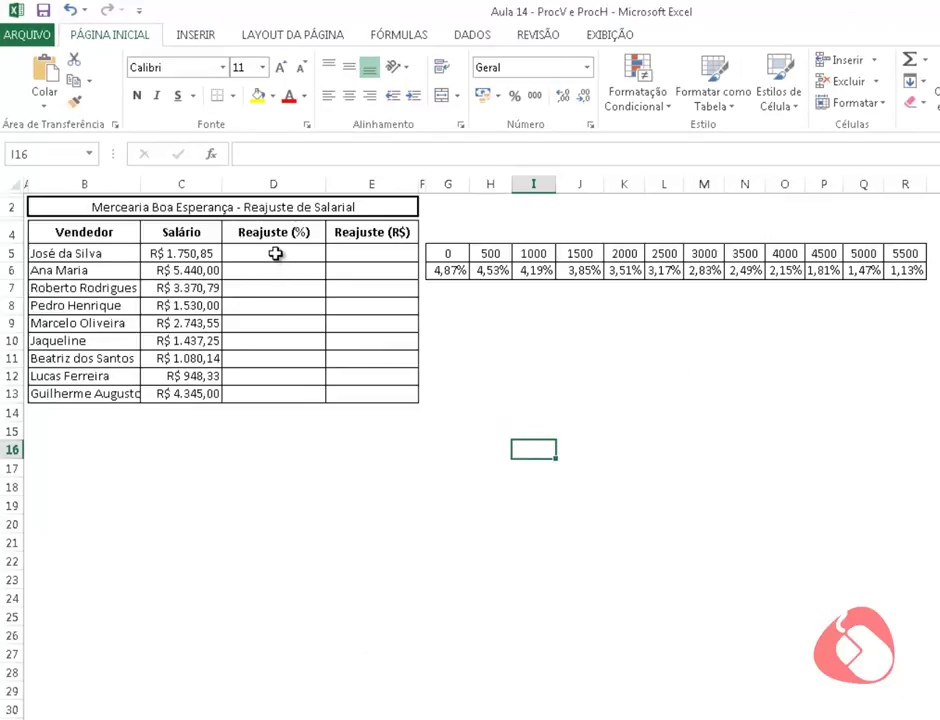
click(275, 254)
text(=pro)
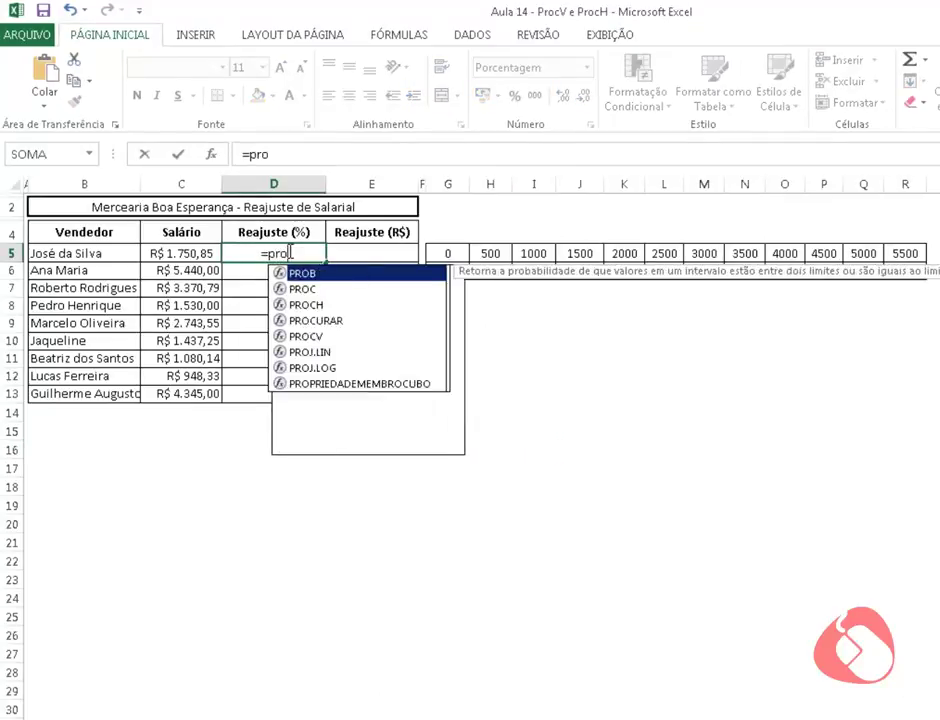
text(ch)
key(Tab)
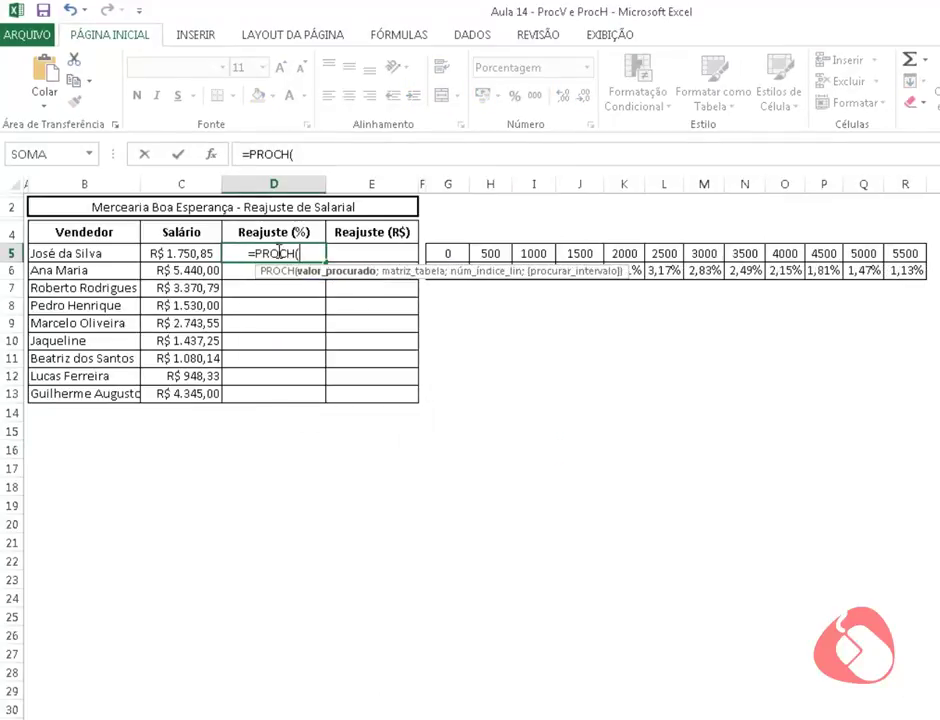
click(165, 254)
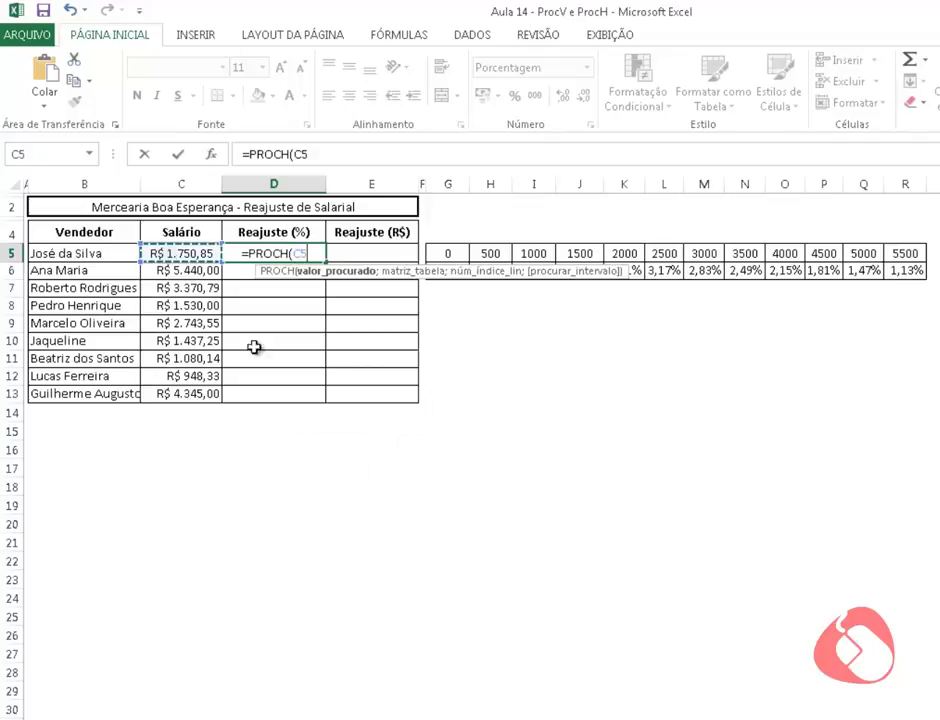
text(;)
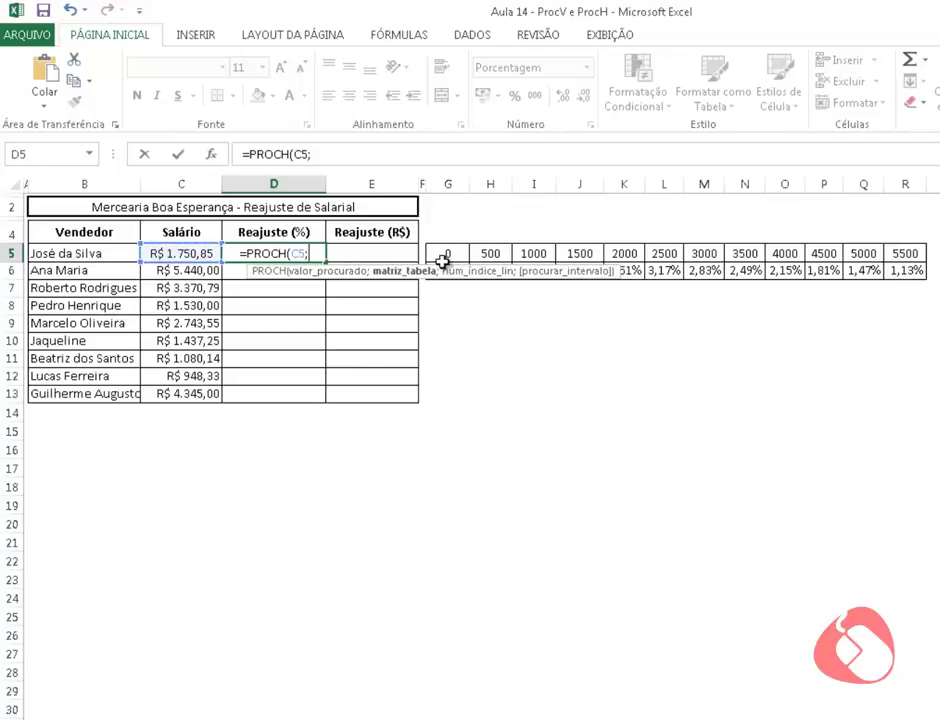
drag(442, 253, 900, 269)
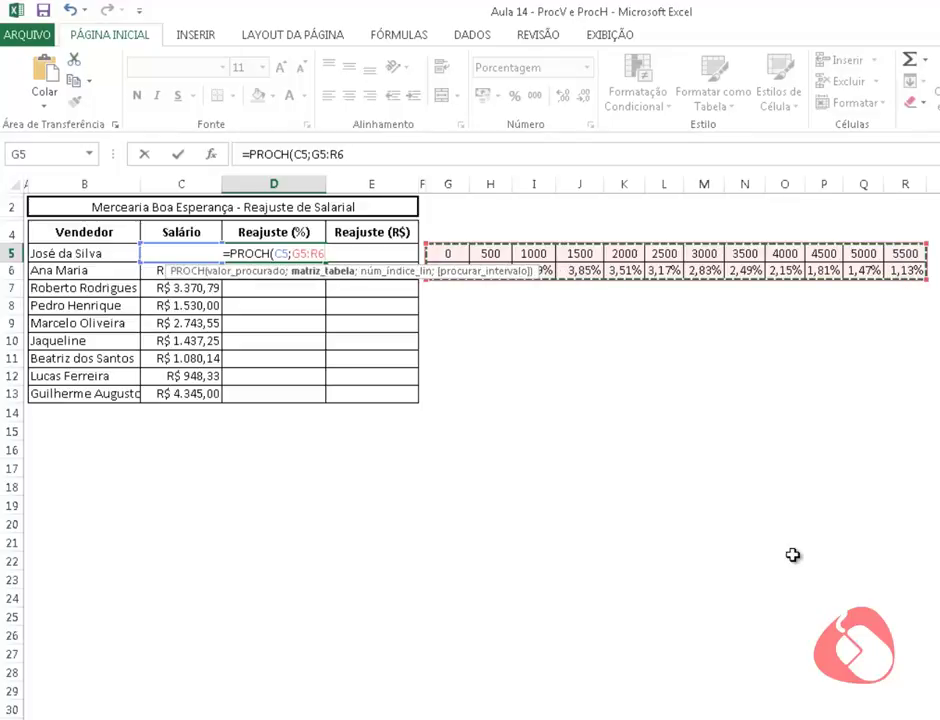
text(;2)
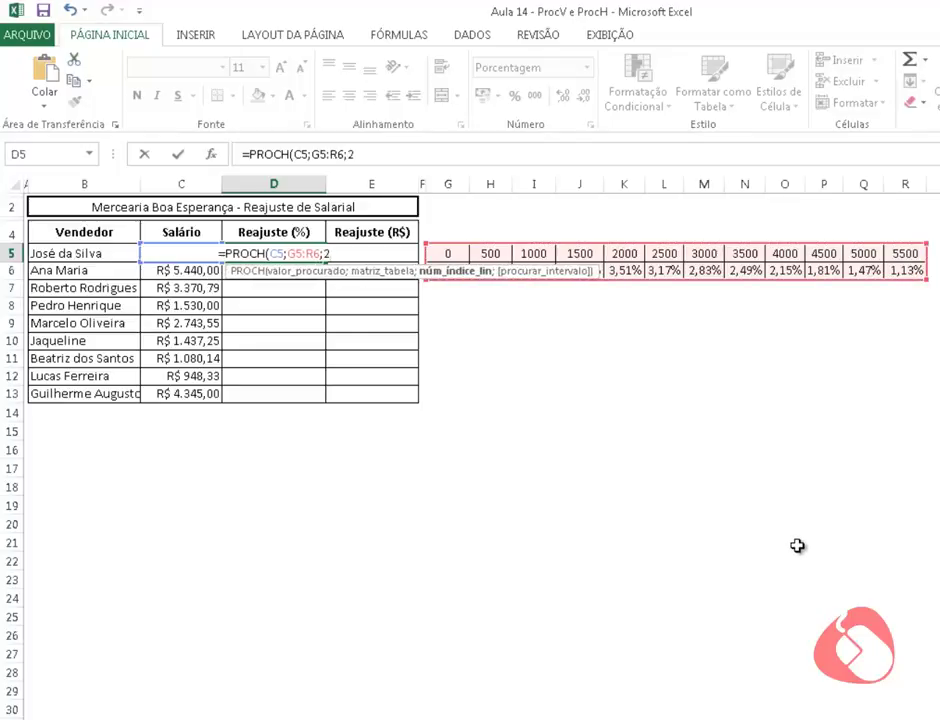
text())
key(Return)
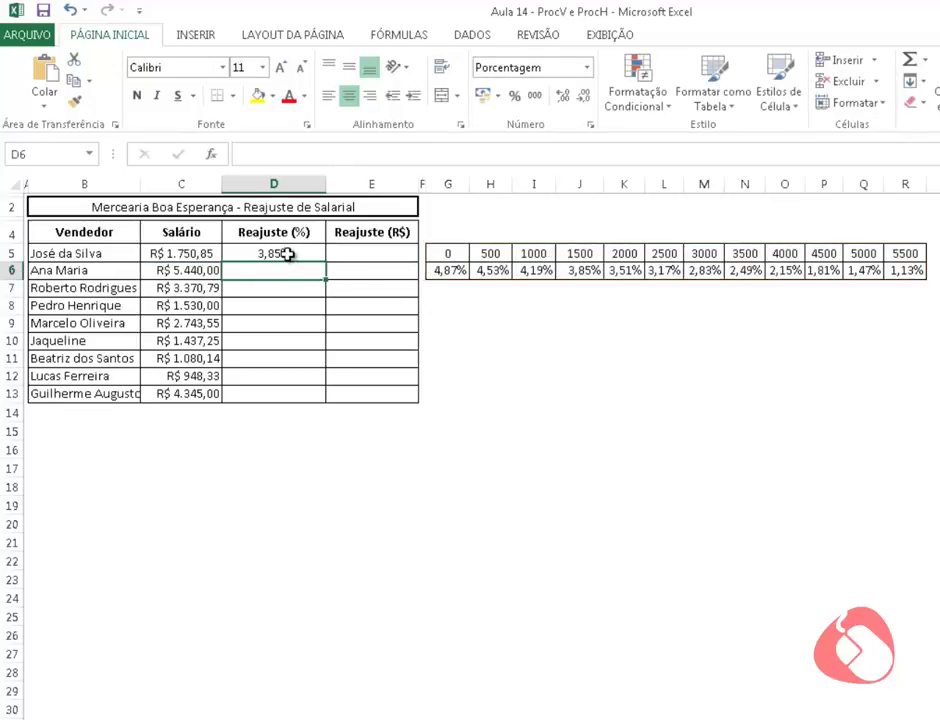
click(288, 254)
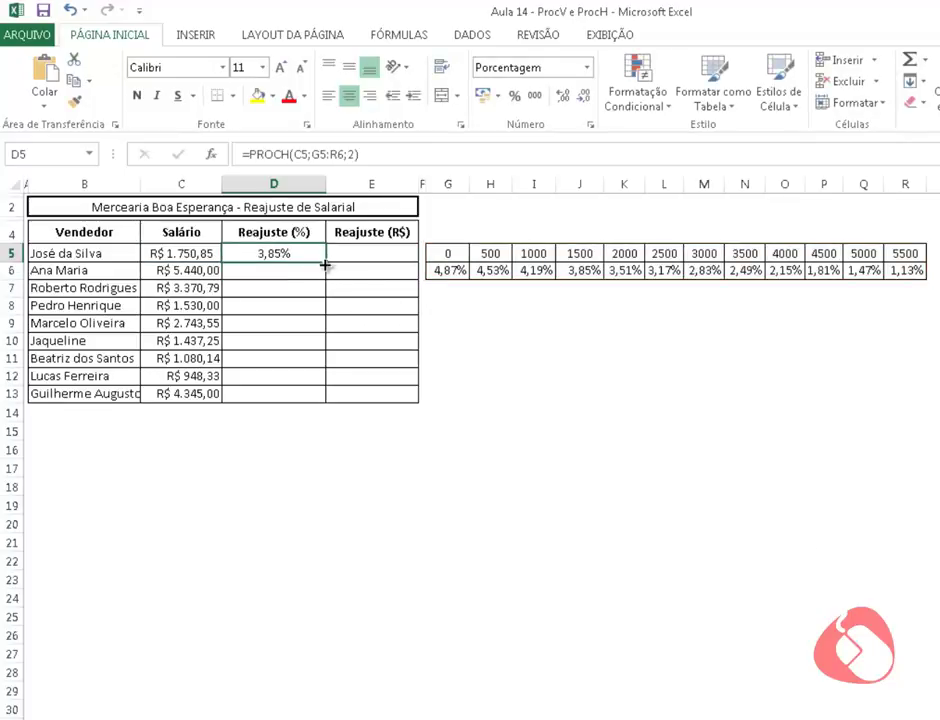
drag(325, 264, 328, 396)
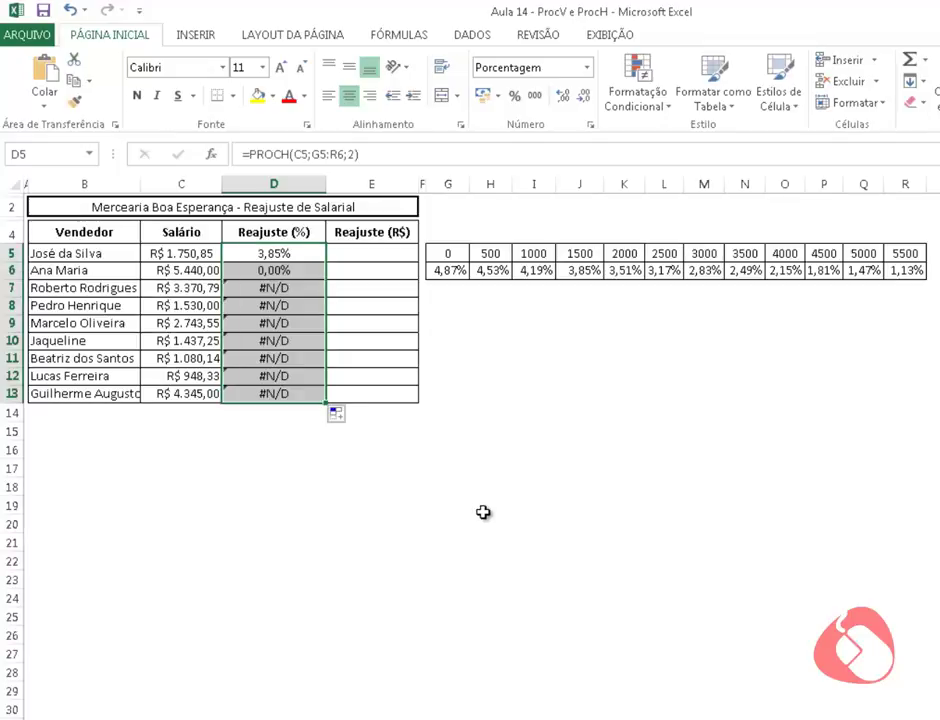
Step: Undo the fill, change D5 to =PROCH(C5;$G$5:$R$6;2), and fill it down to D13
key(ctrl+z)
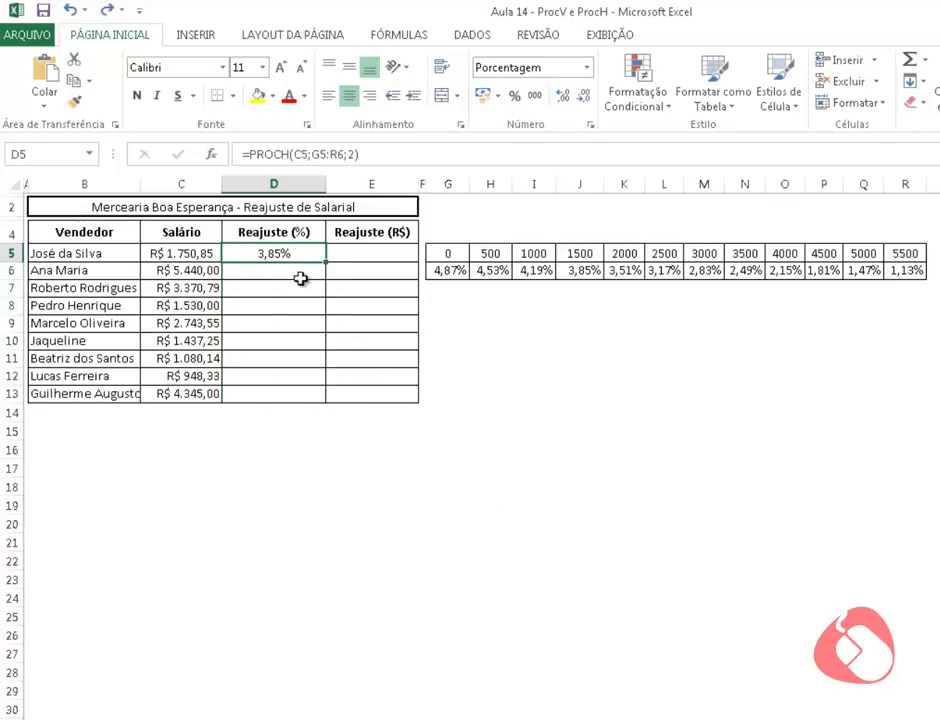
double_click(300, 253)
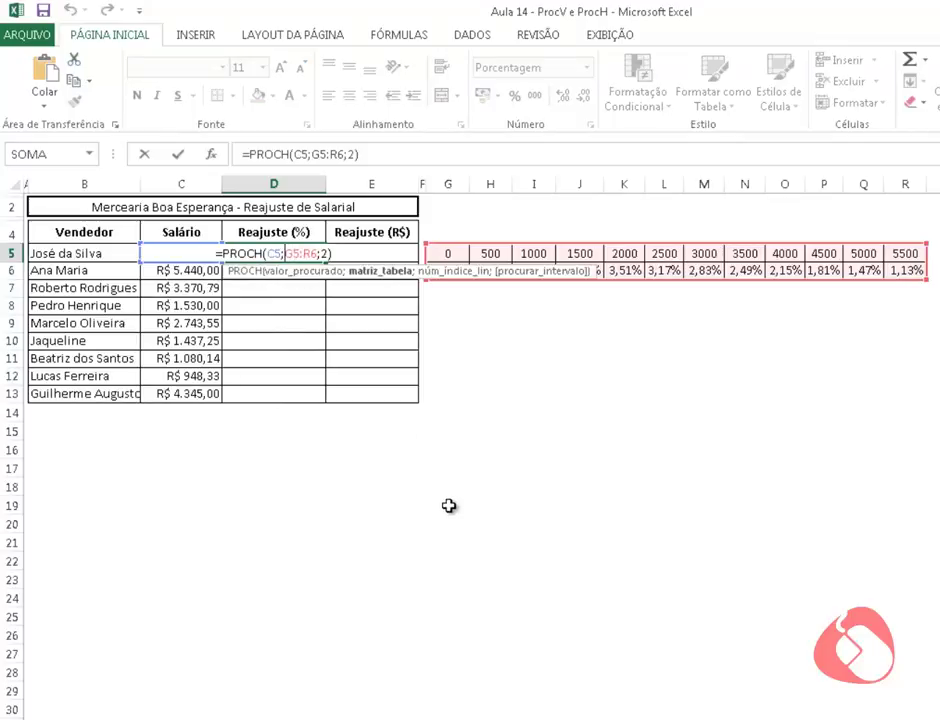
click(300, 253)
key(F4)
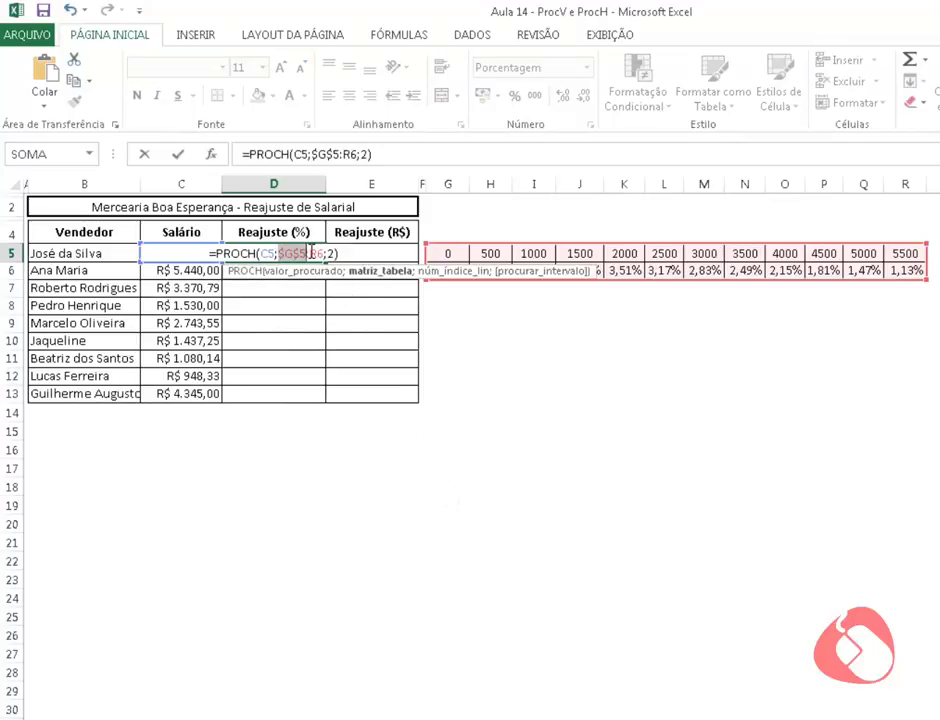
click(311, 253)
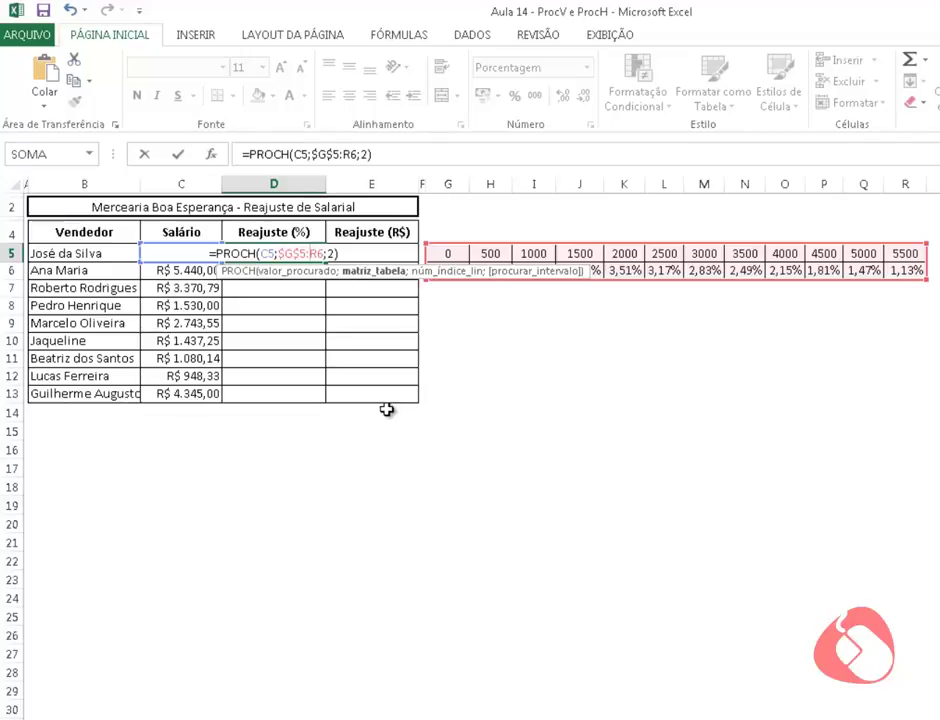
key(F4)
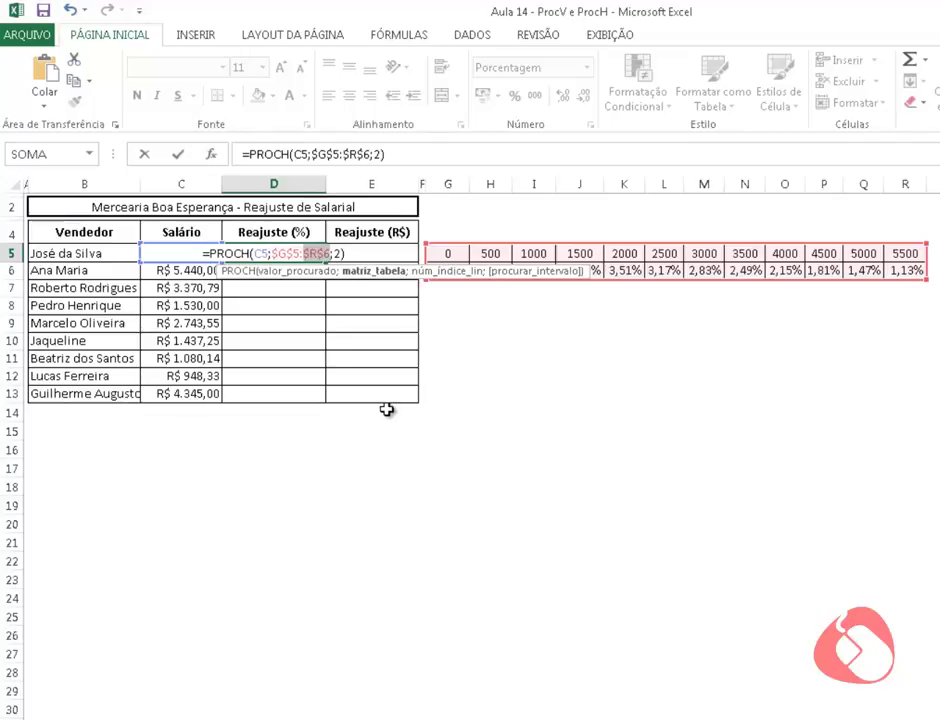
key(Return)
click(311, 254)
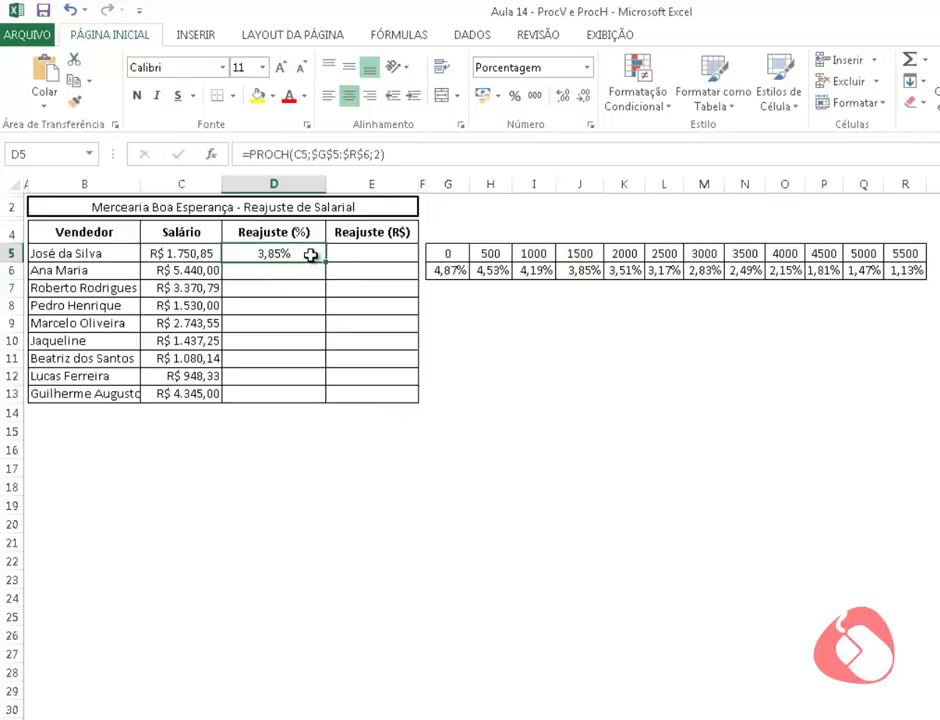
drag(326, 262, 337, 395)
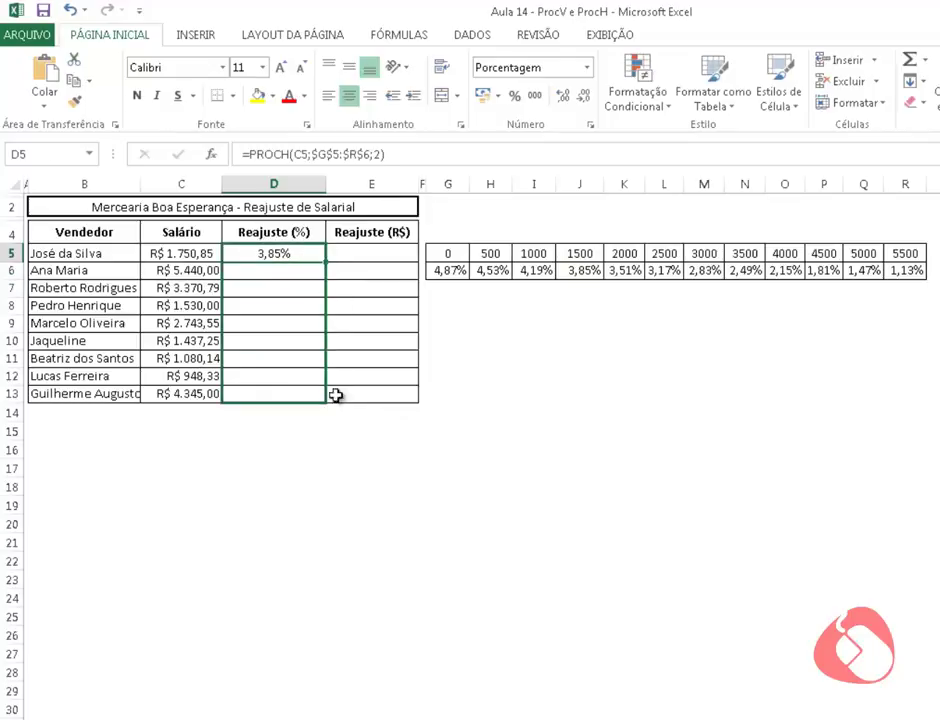
Step: On the ProcH sheet, enter =C5*D5 in E5 and fill it down to E13
click(359, 253)
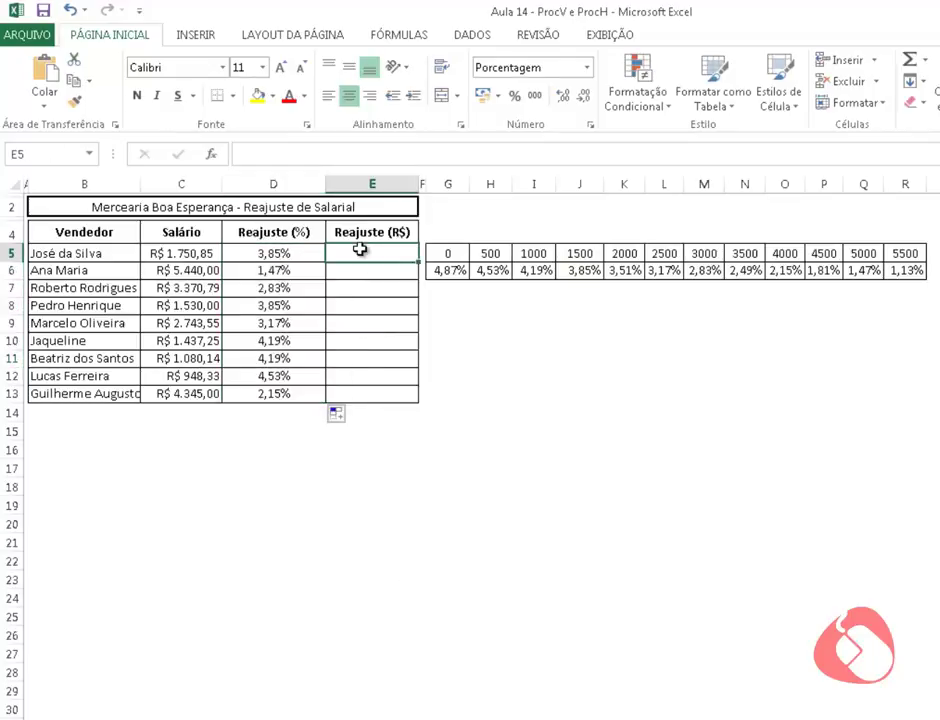
text(=)
click(203, 249)
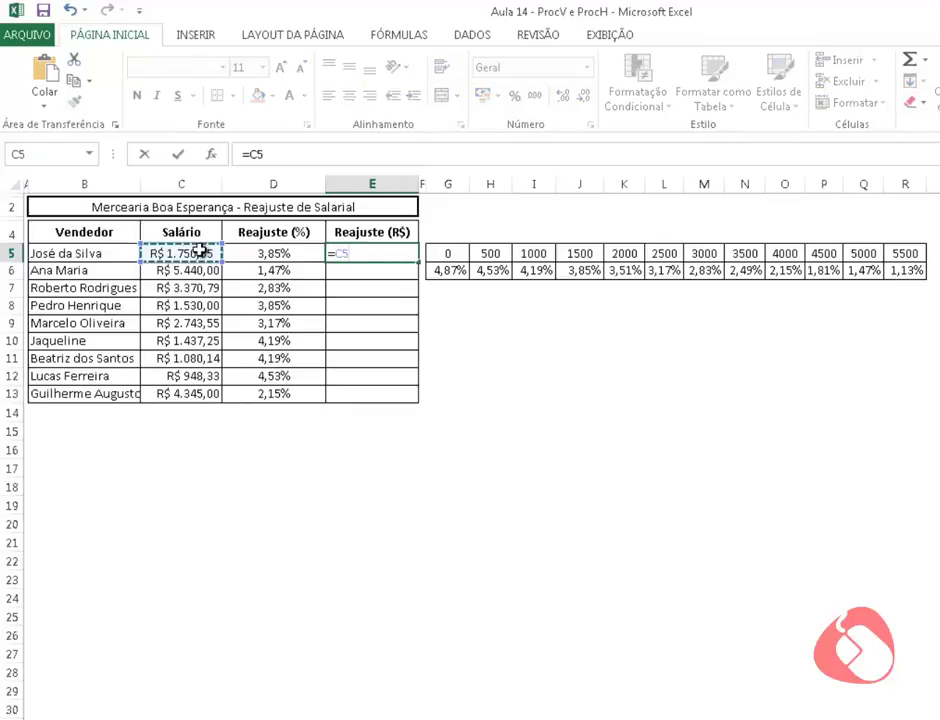
text(*)
click(270, 258)
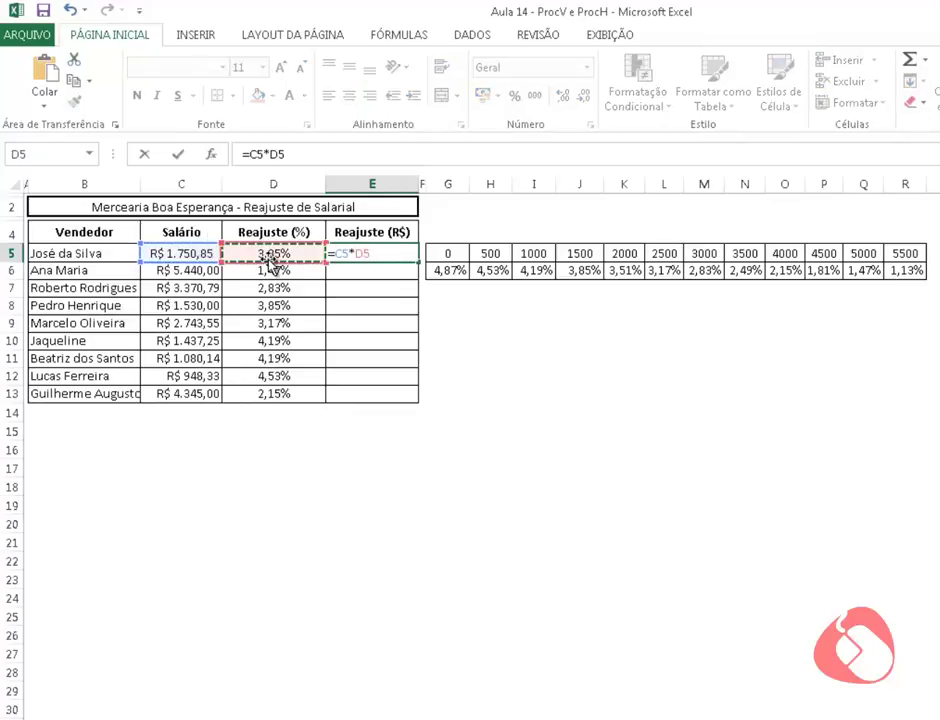
key(Return)
click(345, 253)
drag(418, 262, 420, 398)
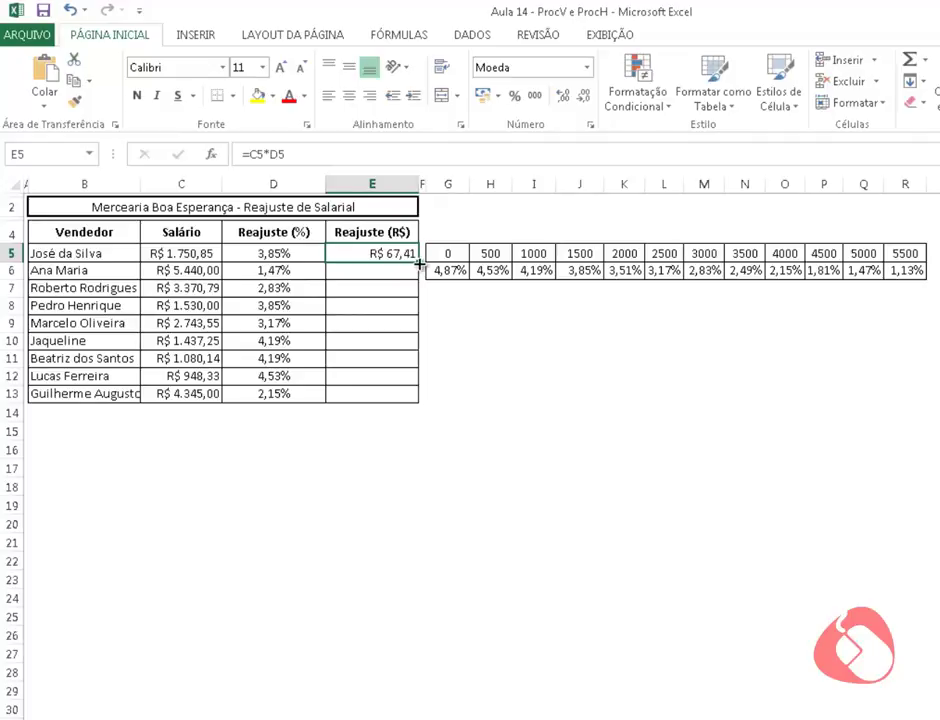
click(476, 541)
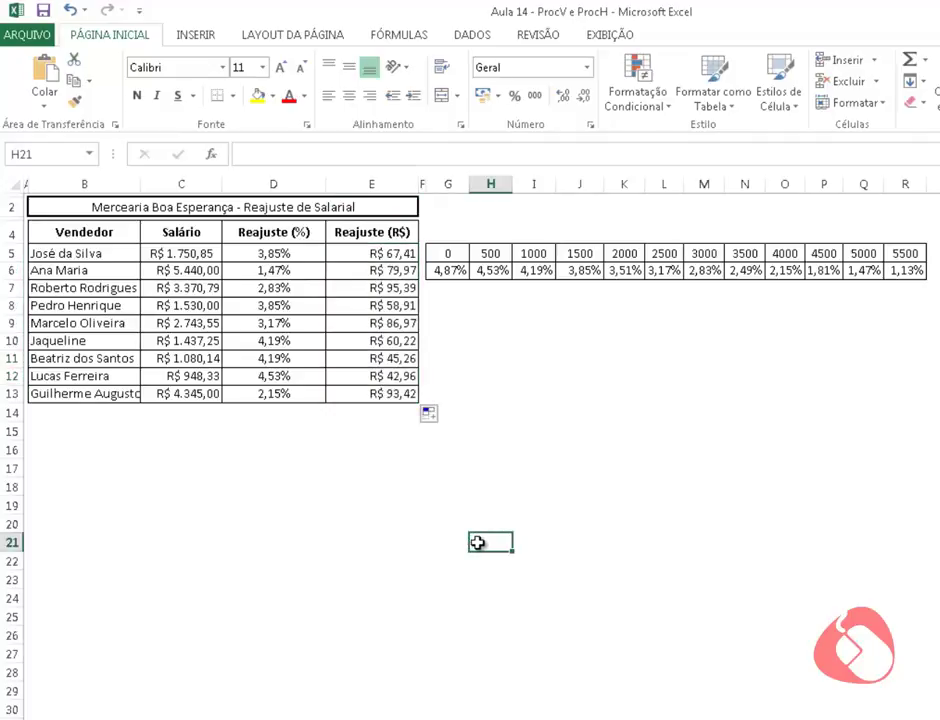